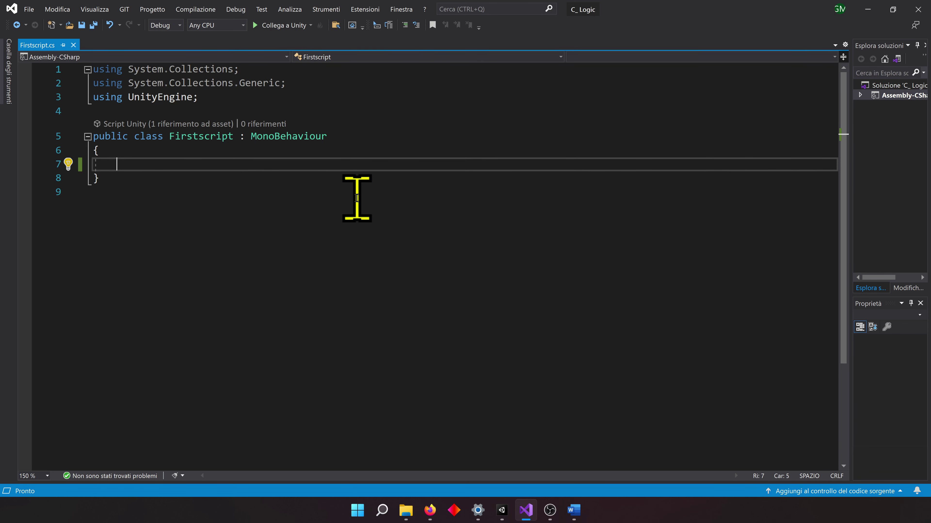
Add an Awake() method containing Debug.Log("Awake");.
ctrl+scroll(459, 189, up, 2)
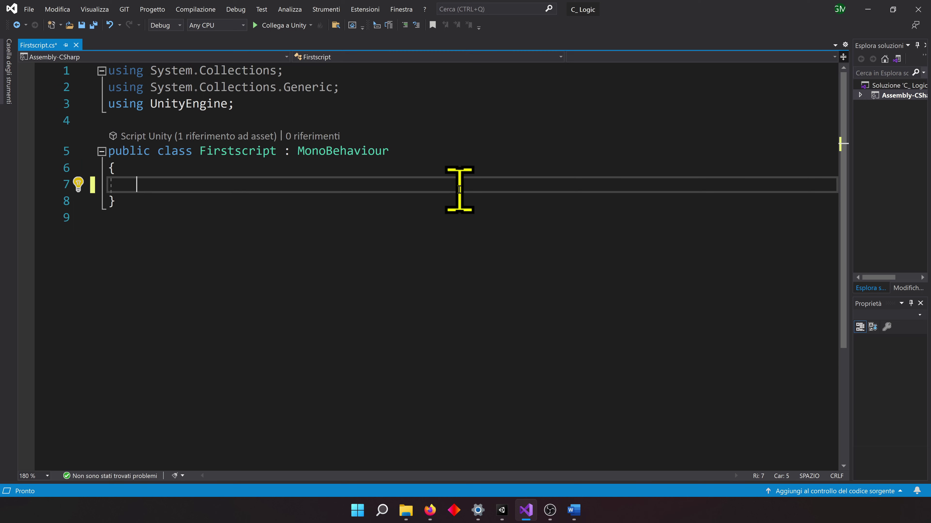
text(void )
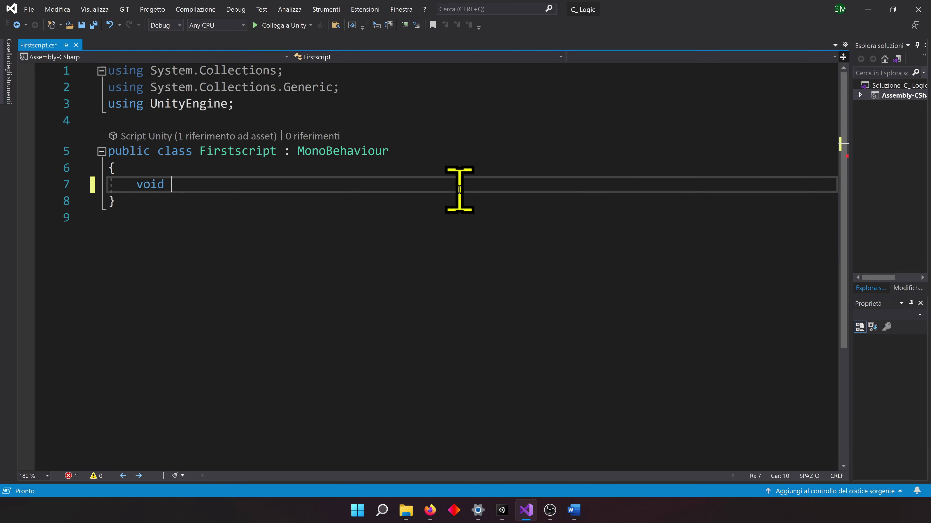
text(A)
key(Tab)
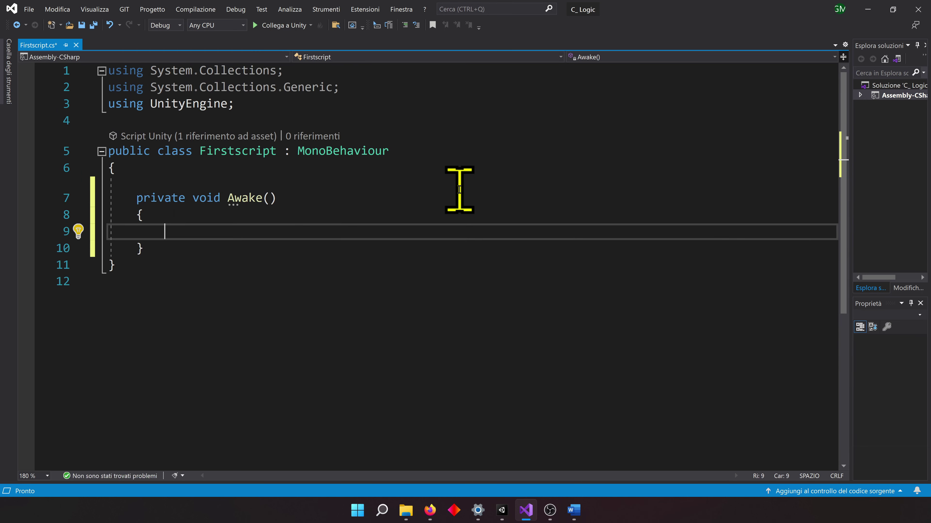
text(Debug.Log("");)
key(Left)
key(Left)
text(Aw)
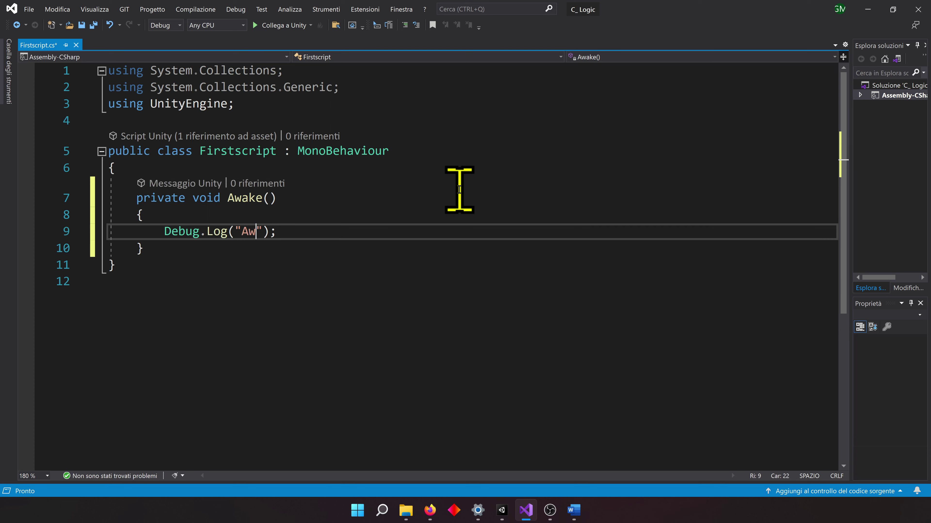
text(ake)
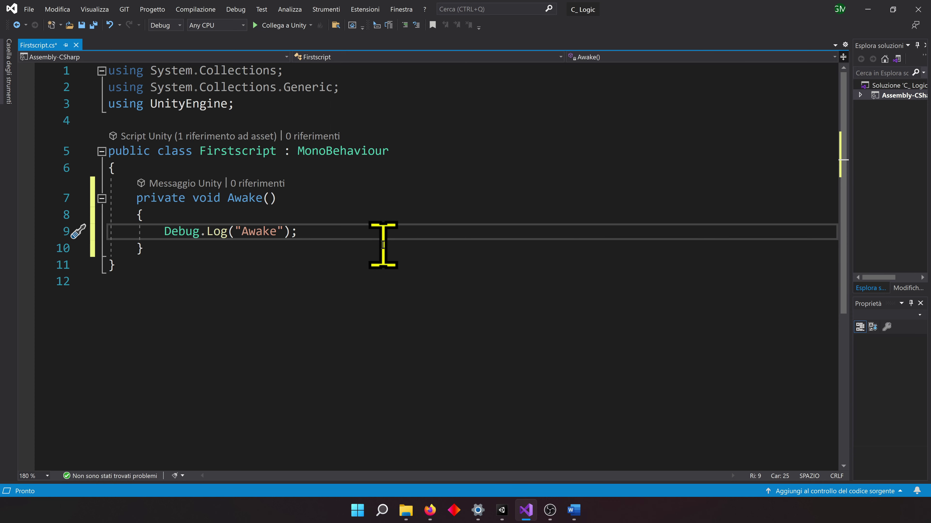
Add an OnEnable() method below Awake that logs "OnEnable".
click(383, 244)
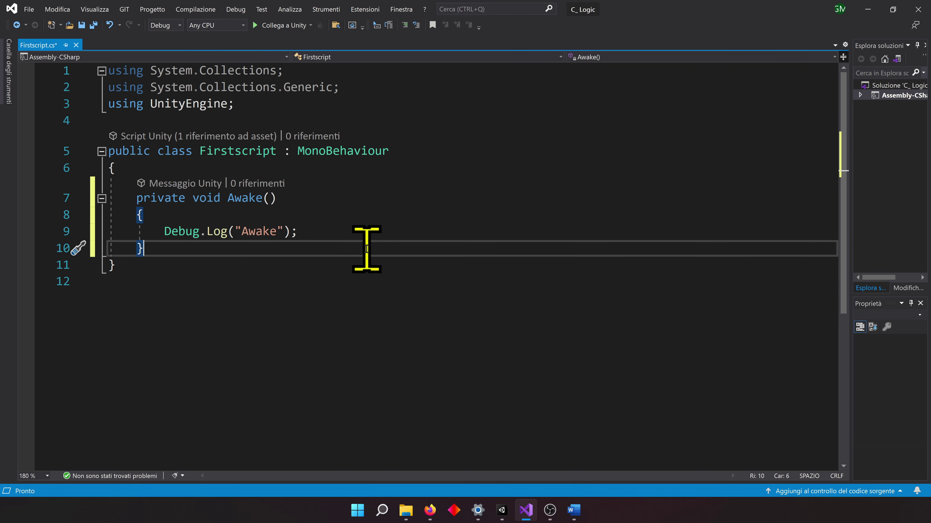
key(Return)
key(Return)
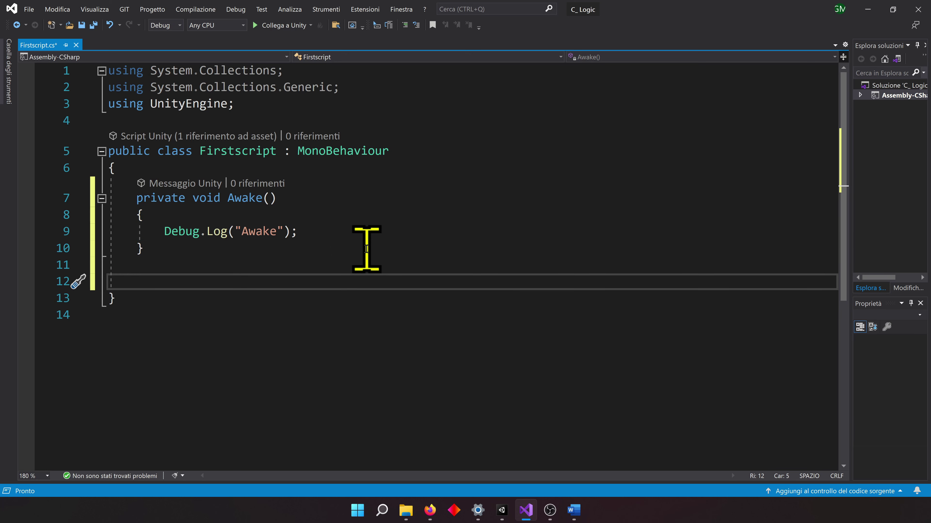
text(void On)
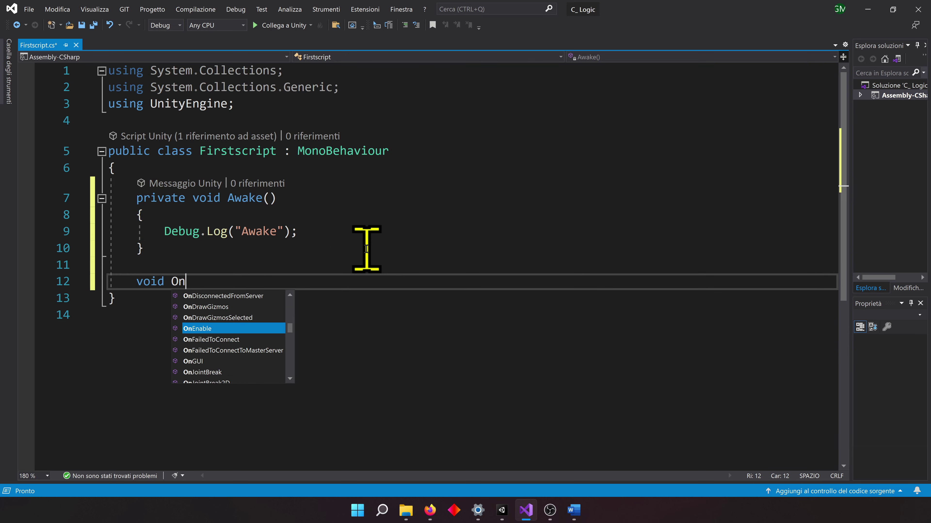
key(Tab)
text(Debug.Log(")
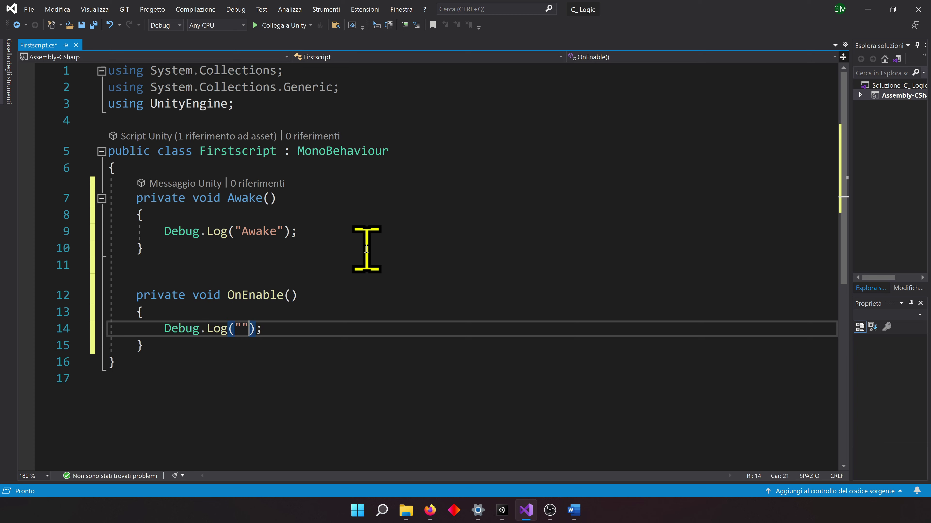
text(OnE)
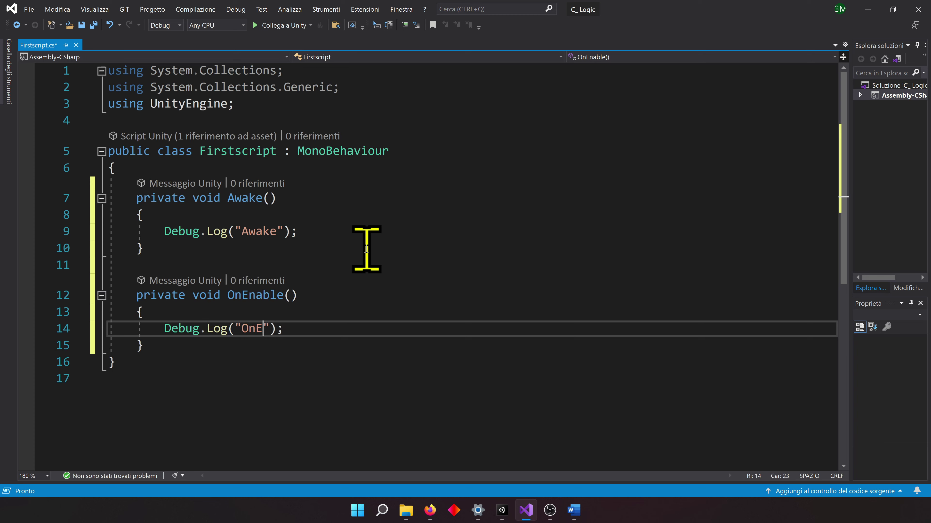
text(nable)
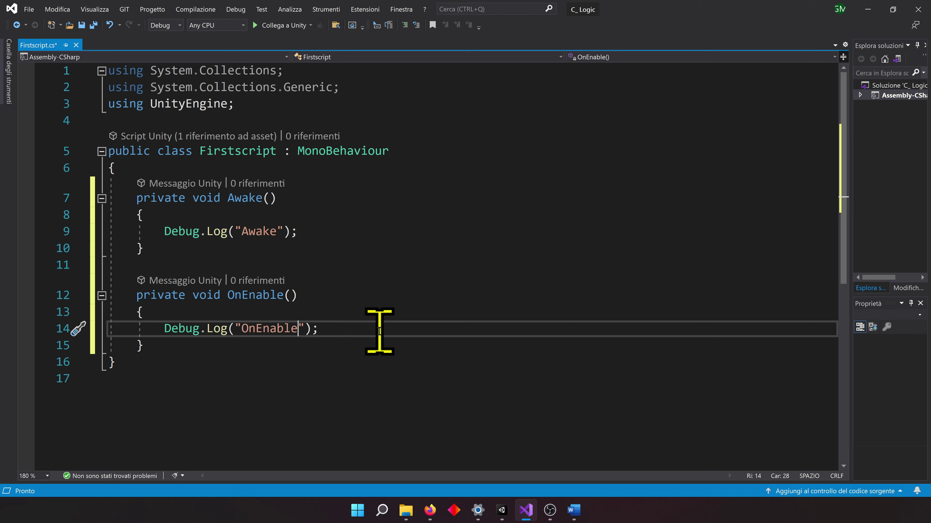
key(End)
key(Down)
Insert a Start() method after OnEnable containing Debug.Log("Start");.
key(Return)
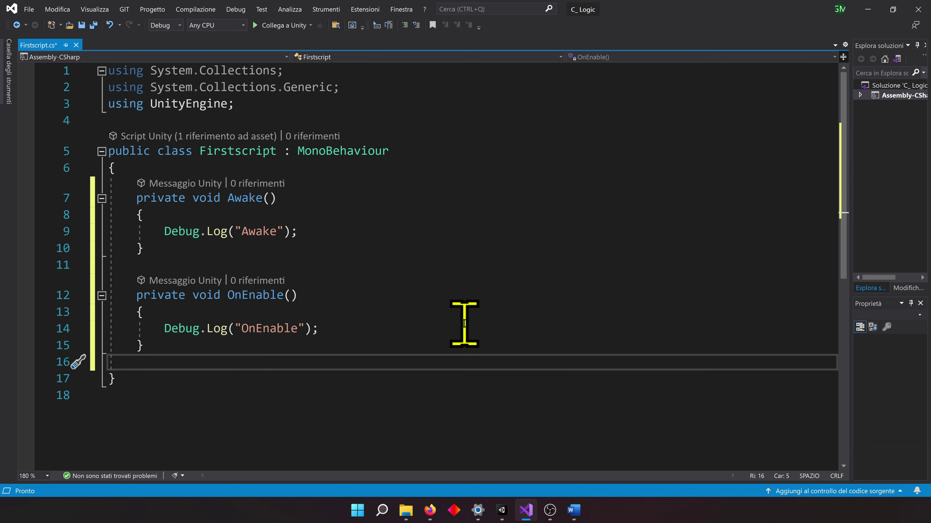
key(Return)
text(void S)
key(Tab)
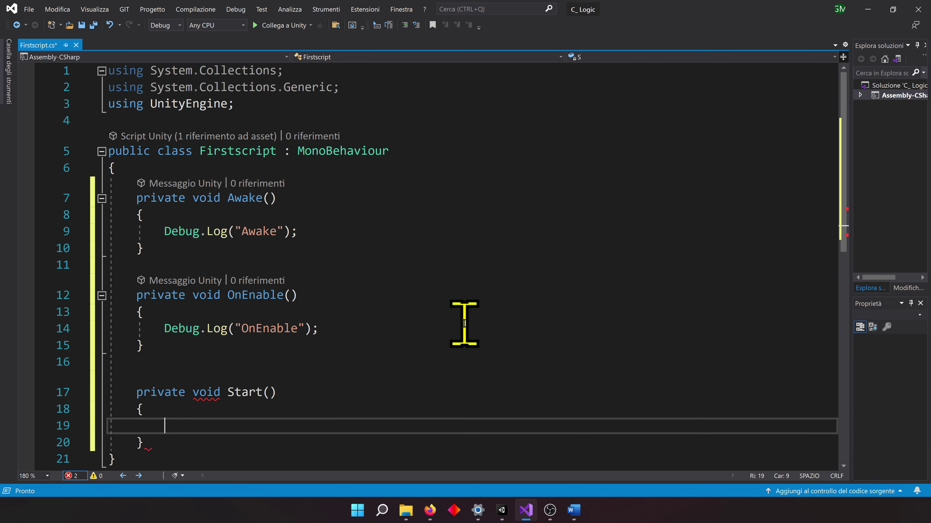
text(Debug.Log("");)
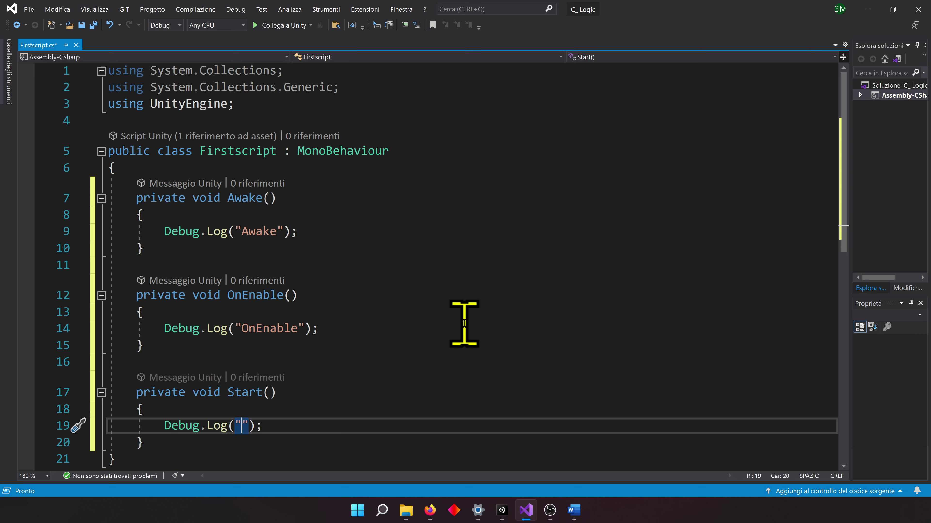
key(Left)
key(Left)
key(Left)
text(Start)
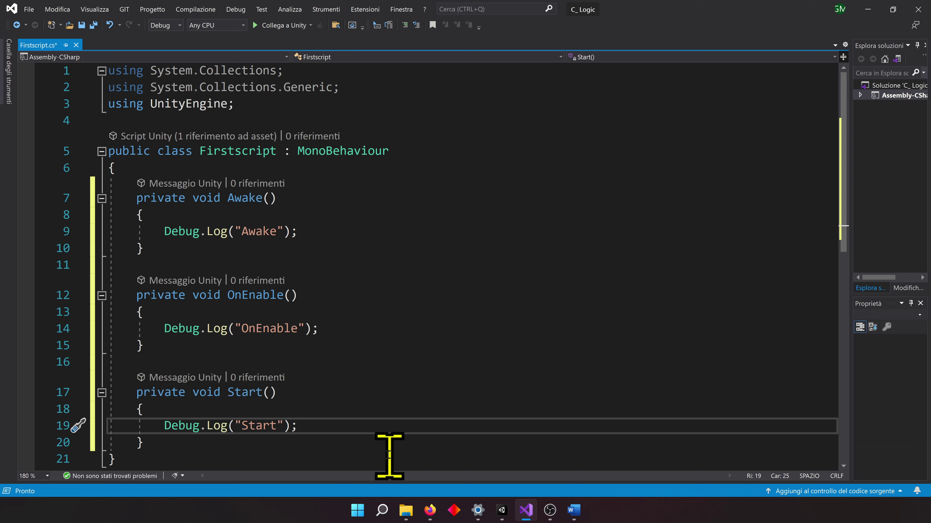
click(377, 429)
click(385, 443)
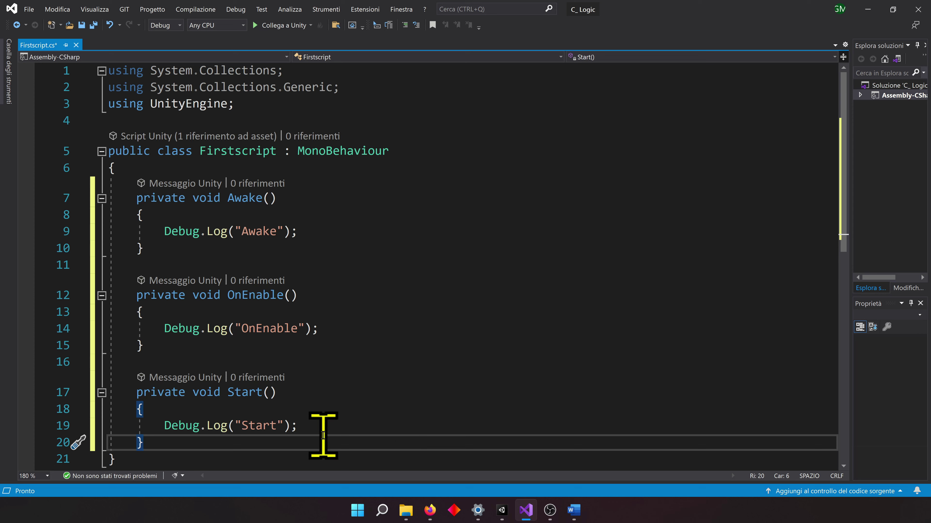
scroll(344, 402, down, 3)
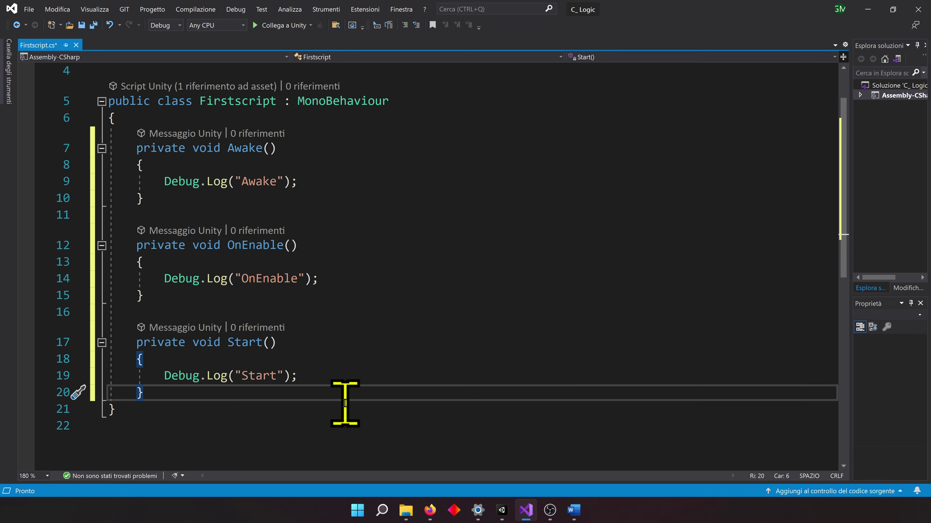
scroll(345, 403, down, 1)
scroll(345, 403, down, 1)
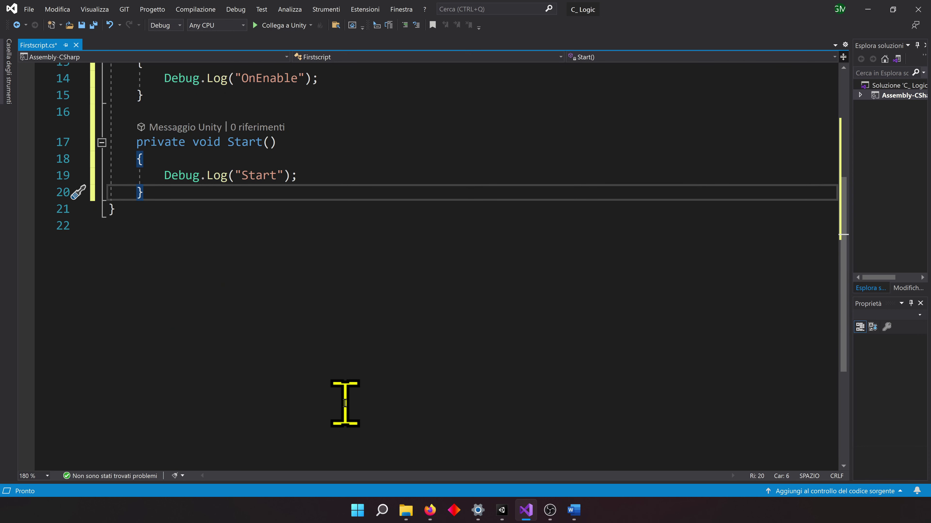
scroll(345, 404, down, 1)
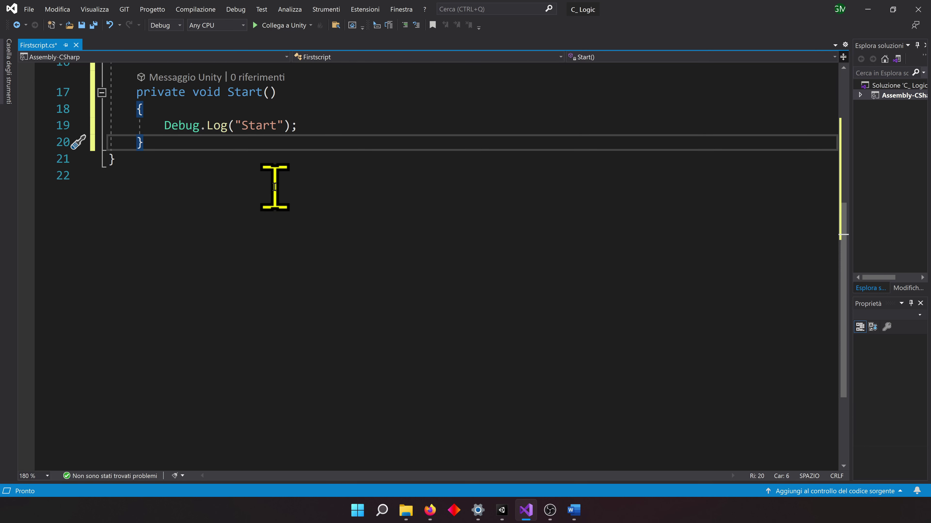
scroll(275, 187, down, 1)
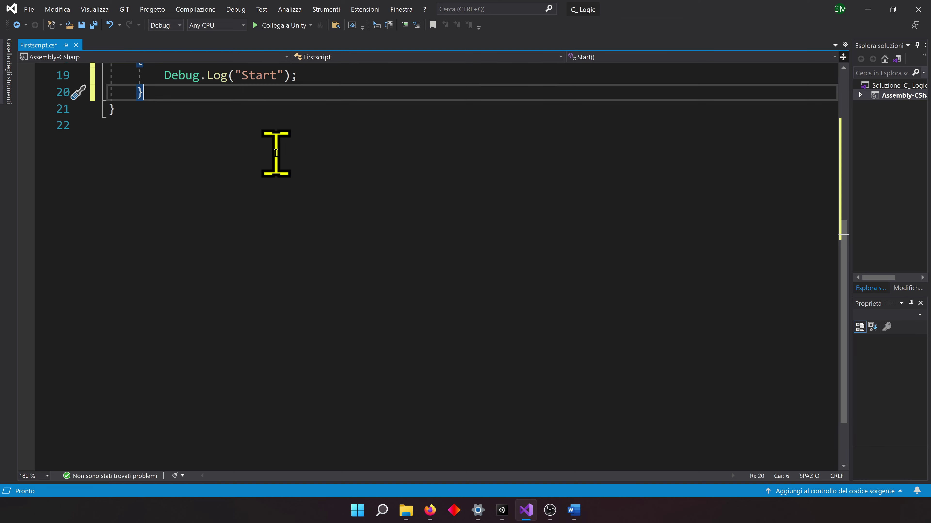
Add a FixedUpdate() method below Start that logs "FixedUpadre".
key(Return)
key(Return)
text(voi)
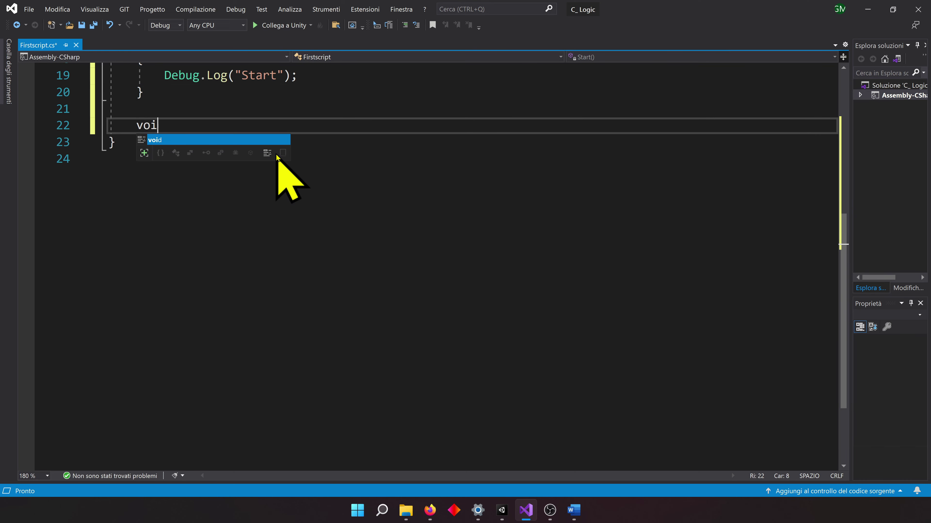
text(d F)
key(Tab)
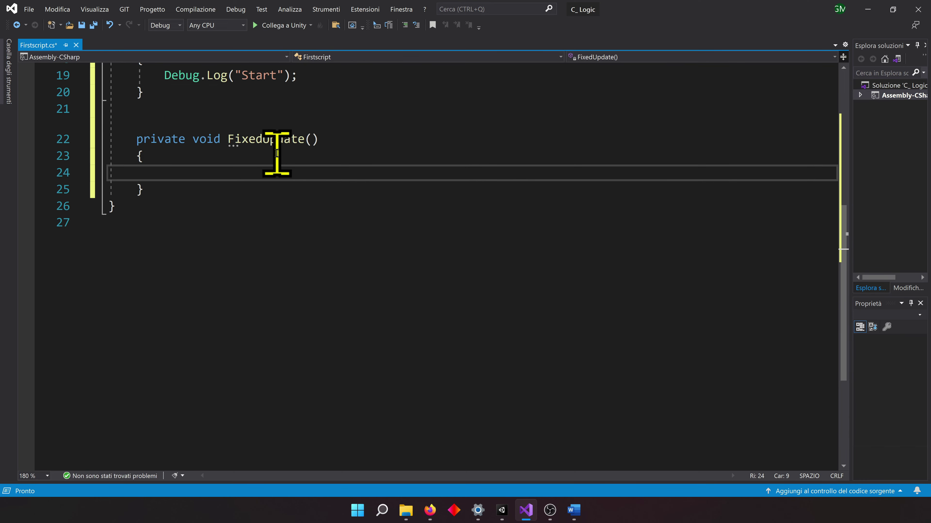
text(Debug.Log("");)
key(Left)
key(Left)
key(Left)
text(Fixe)
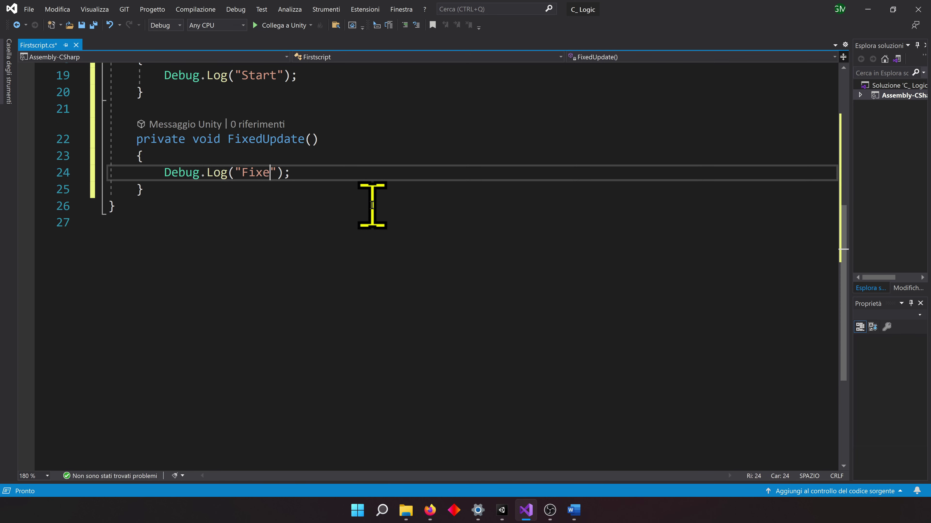
text(dUpadre)
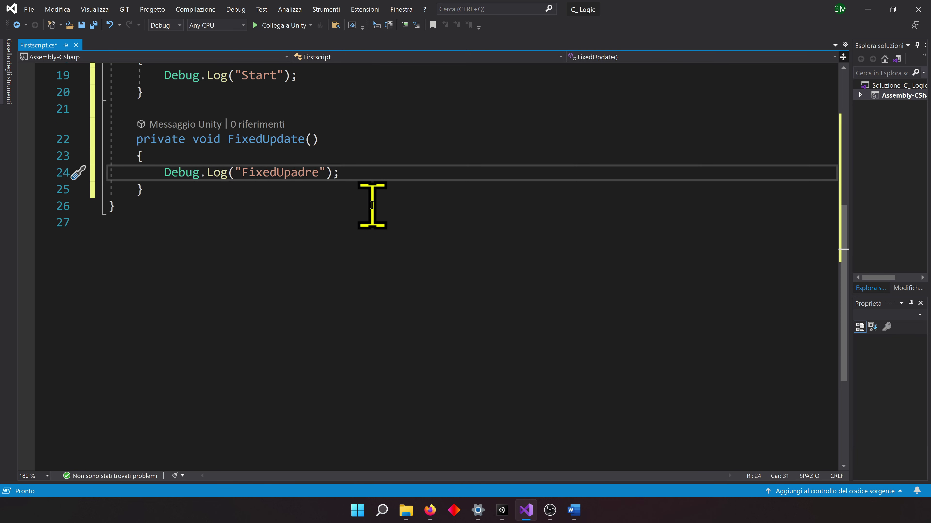
key(Down)
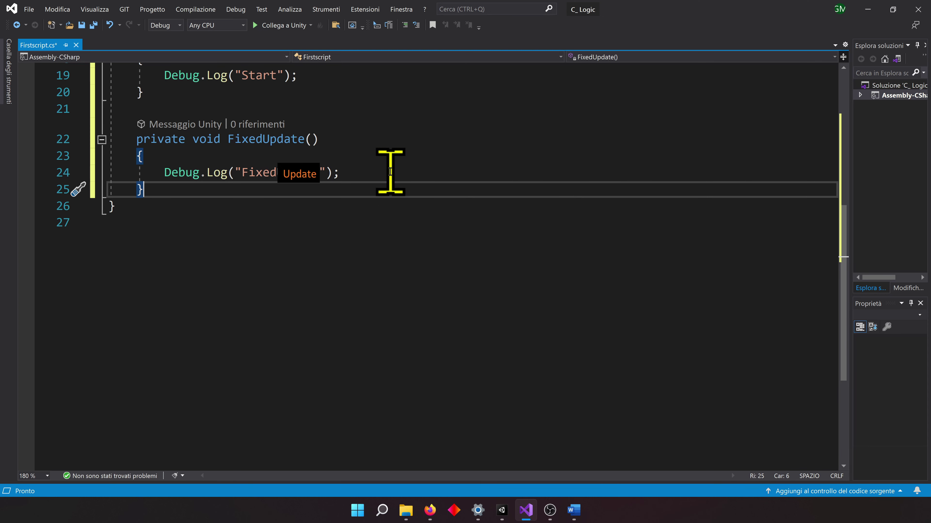
Add an Update() method below FixedUpdate that logs "Update".
key(Return)
key(Return)
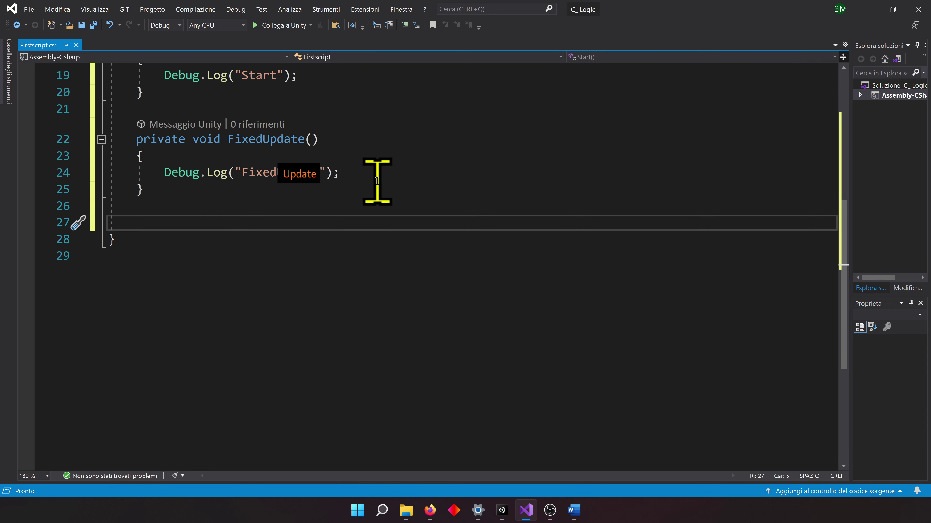
text(void U)
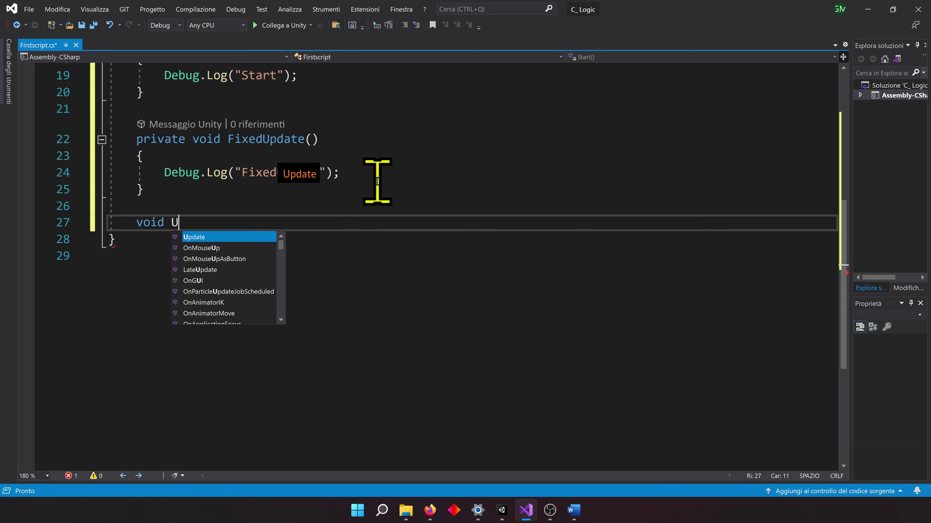
text(p)
key(Tab)
text(Debug.Log("");)
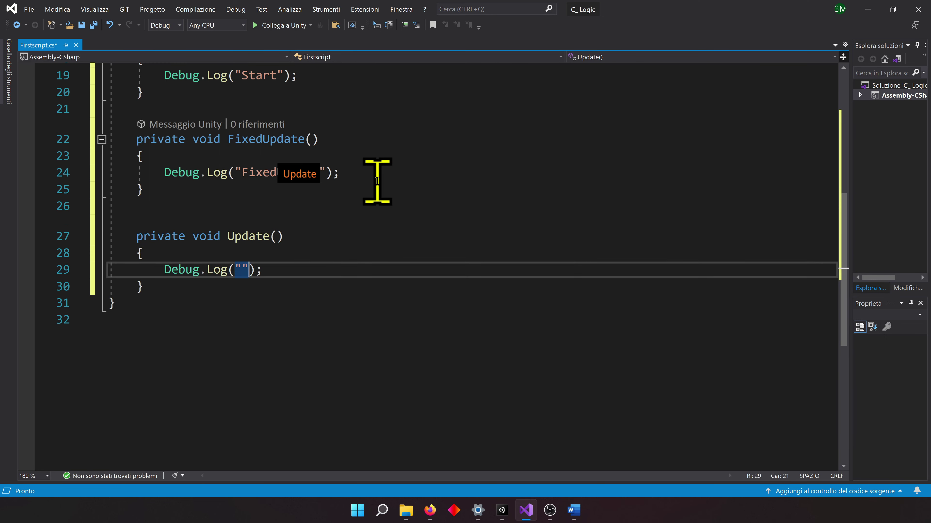
key(Left)
text(Update)
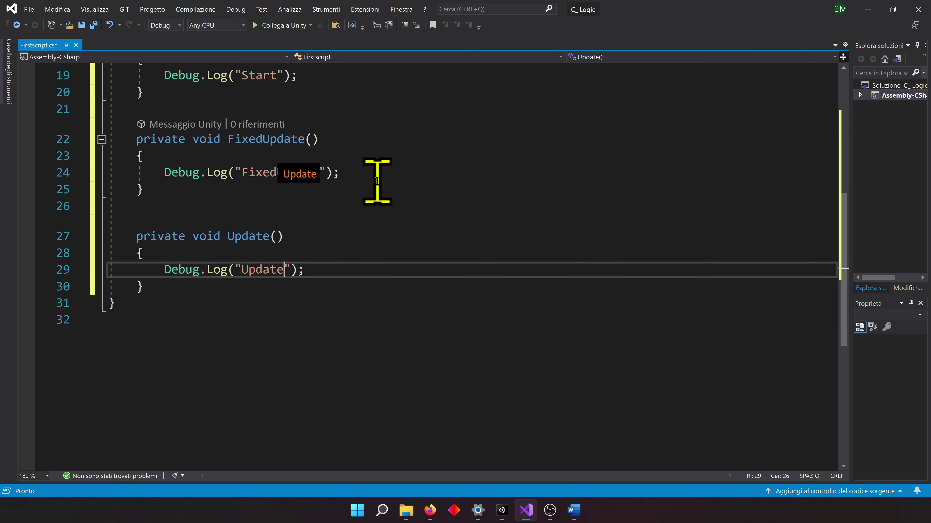
Add a LateUpdate() method after Update containing Debug.Log("LateUpdate");.
click(349, 266)
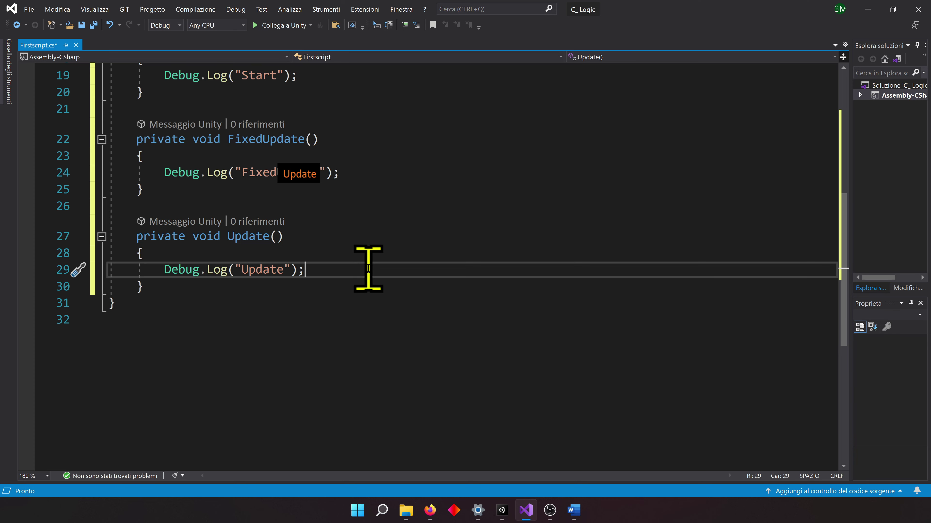
click(371, 283)
key(Return)
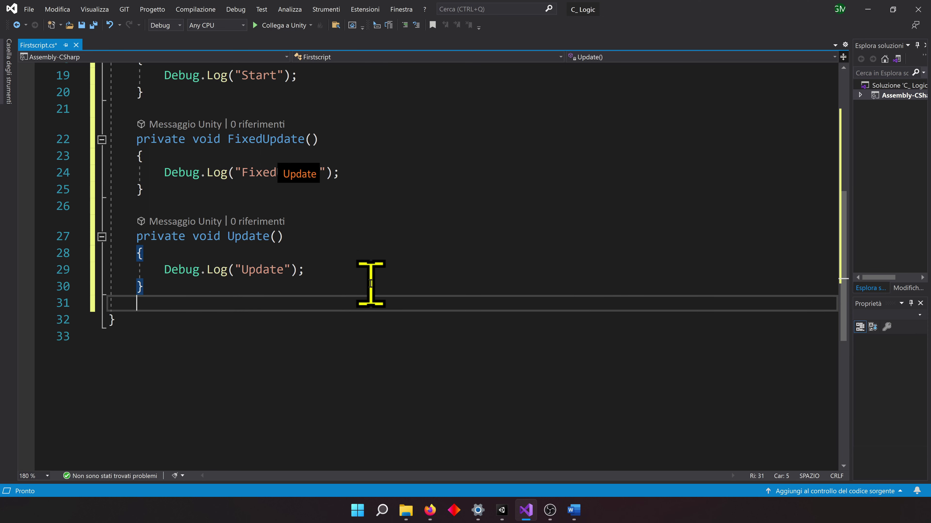
key(Return)
text(voi)
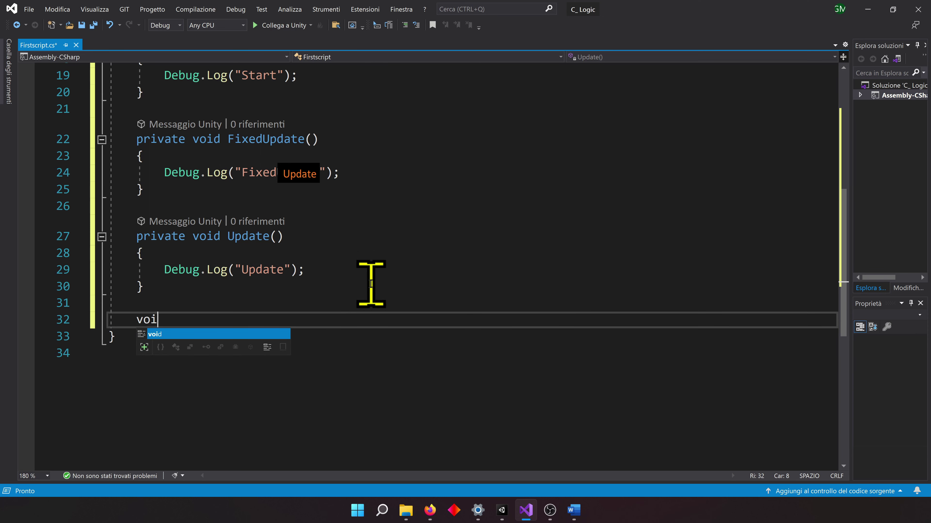
text(d )
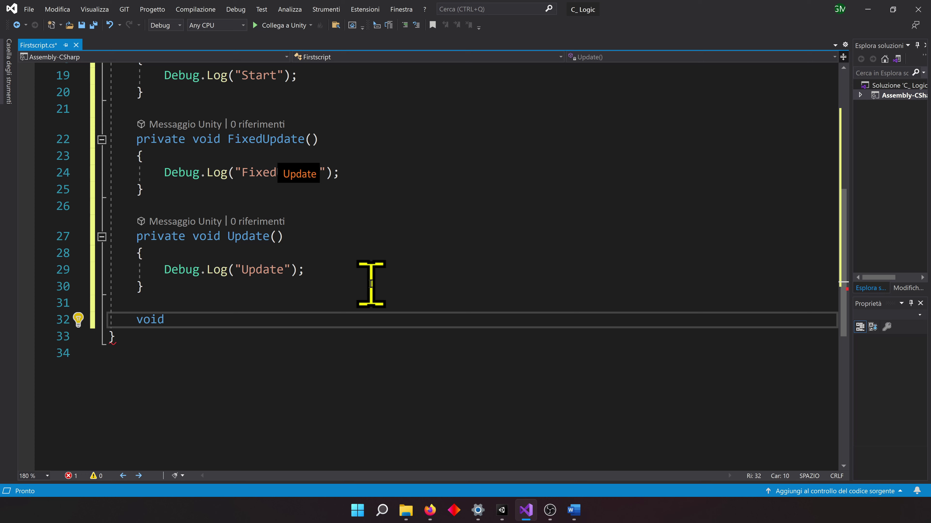
text(La)
key(Tab)
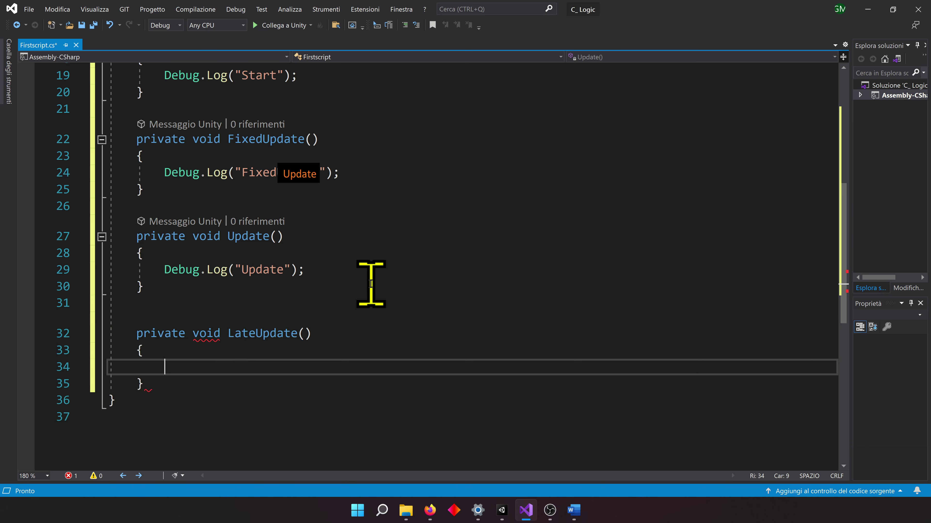
key(Tab)
key(Left)
key(Left)
key(Left)
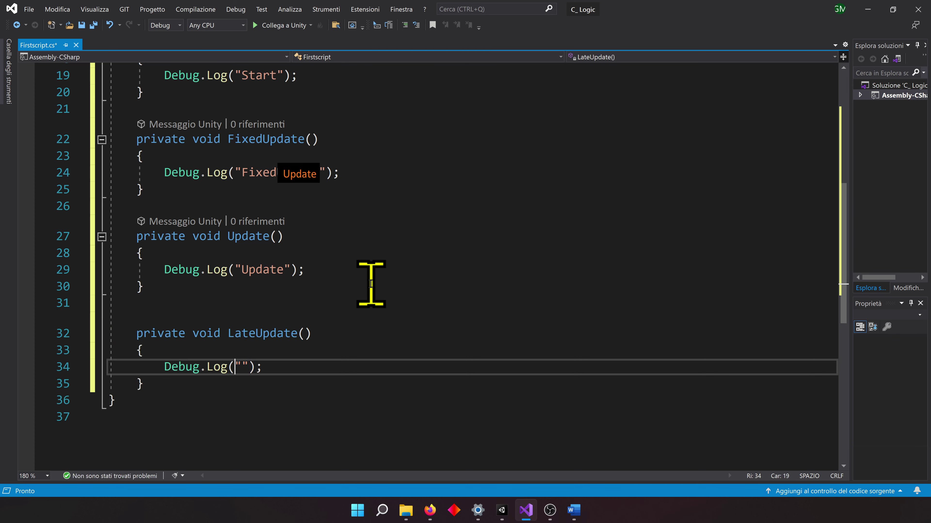
text(Lat)
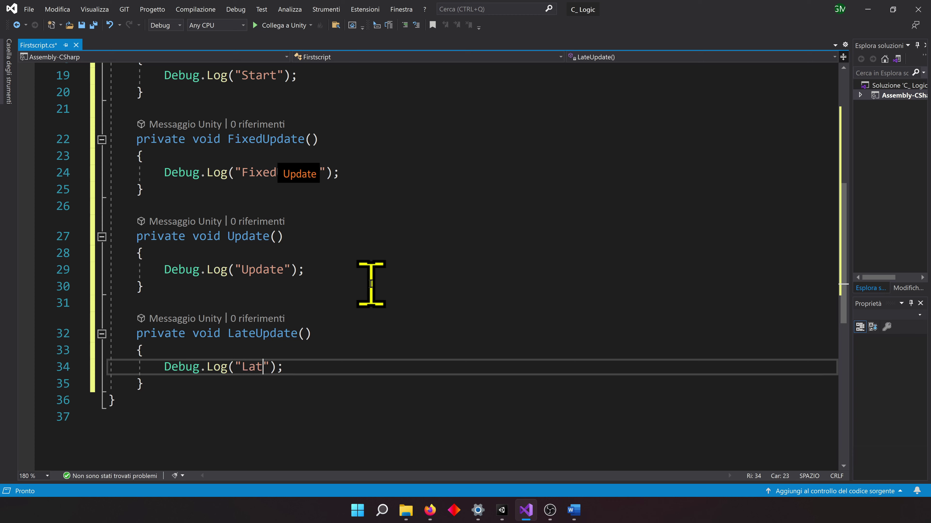
text(eUpda)
text(te)
Highlight the FixedUpdate code for comparison, then return below the LateUpdate method.
key(Right)
key(Right)
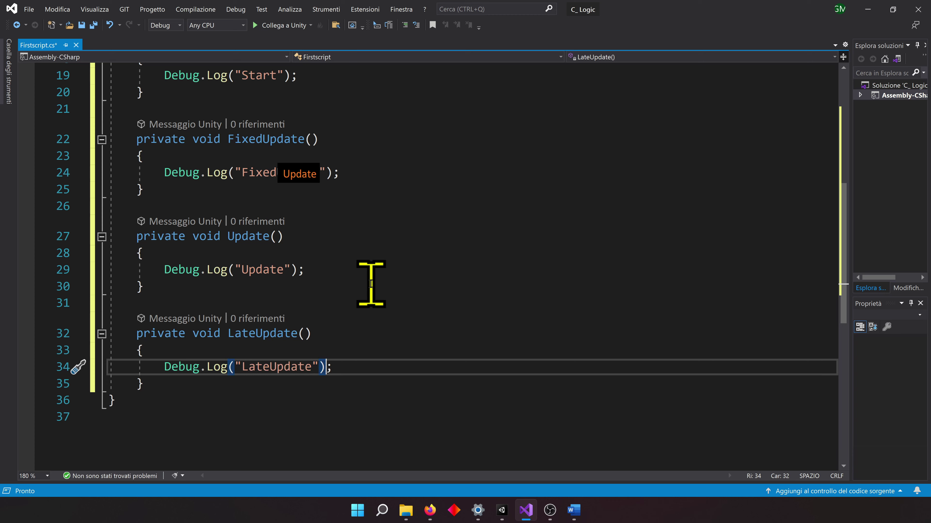
key(Right)
key(Down)
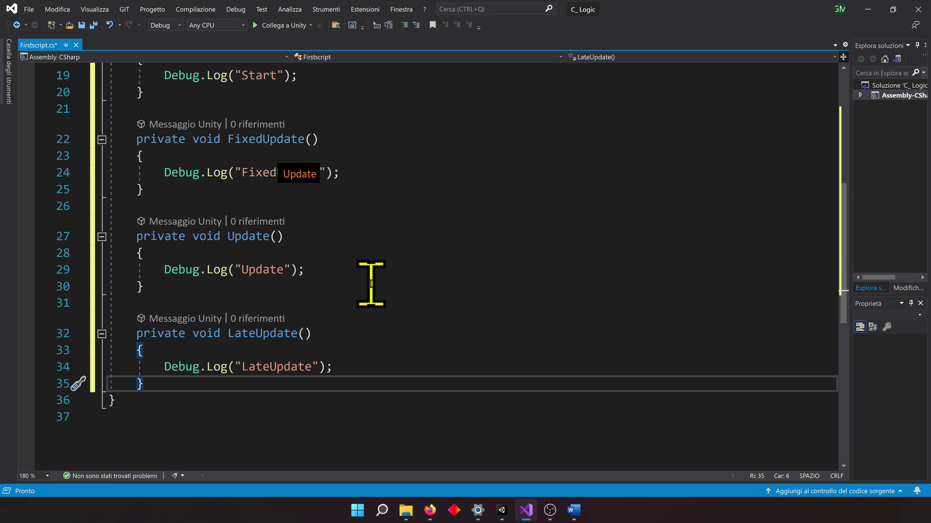
click(382, 354)
click(383, 362)
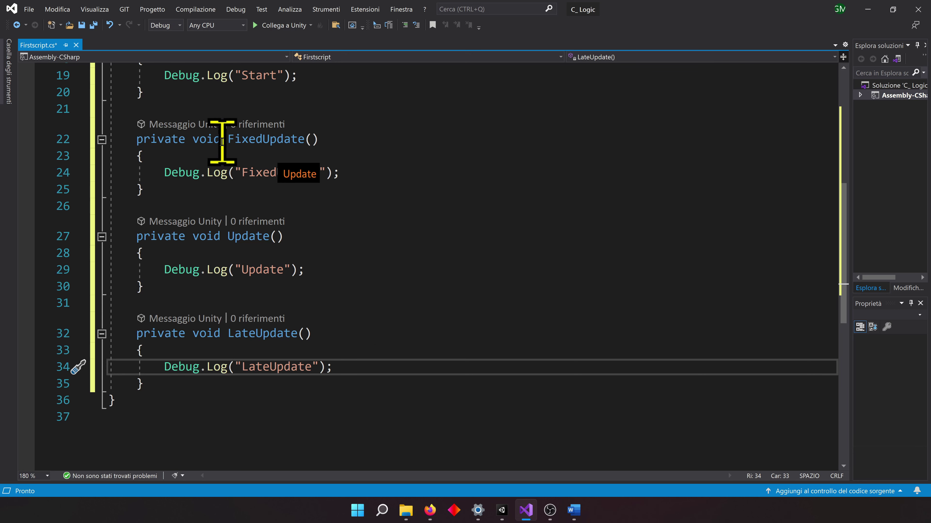
drag(220, 140, 277, 173)
click(361, 173)
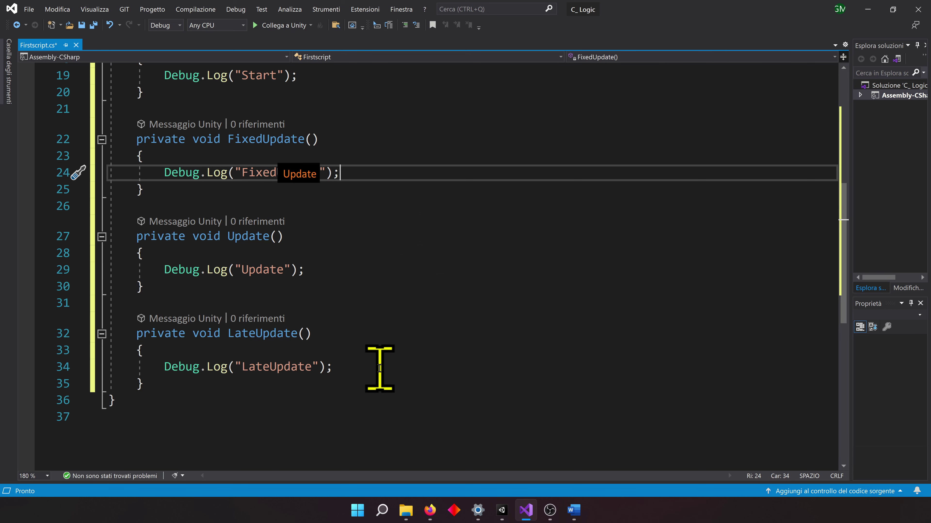
click(379, 368)
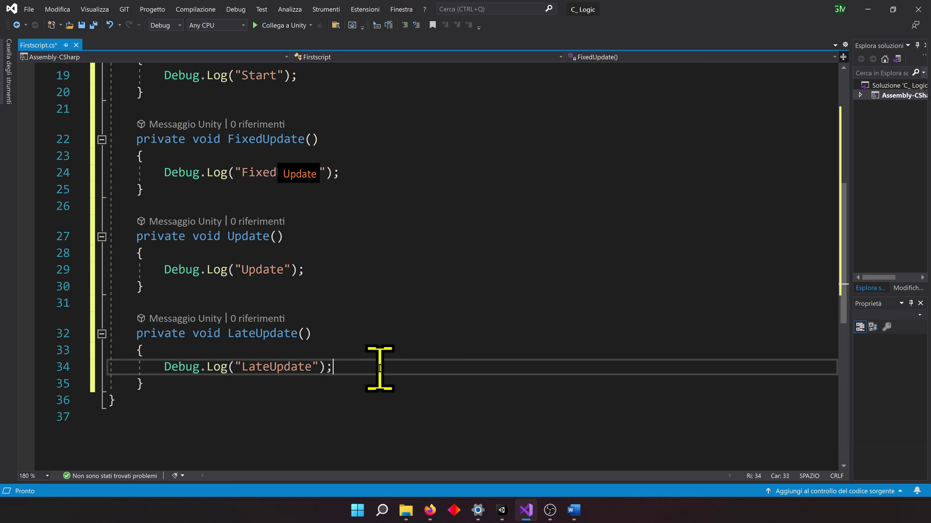
click(380, 383)
scroll(398, 348, down, 1)
scroll(398, 348, down, 2)
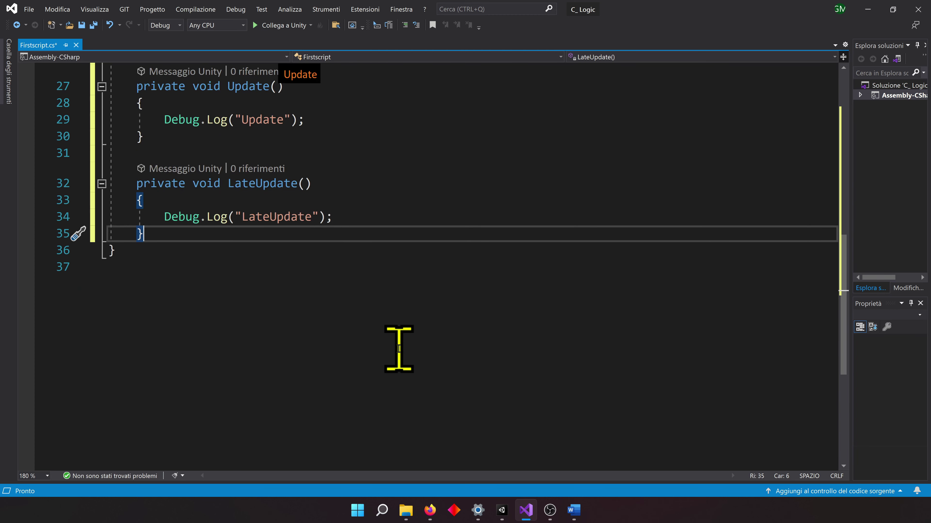
scroll(399, 348, down, 1)
Add an OnDisable() method below LateUpdate with a Debug.Log call logging "OnDisable".
key(Return)
key(Return)
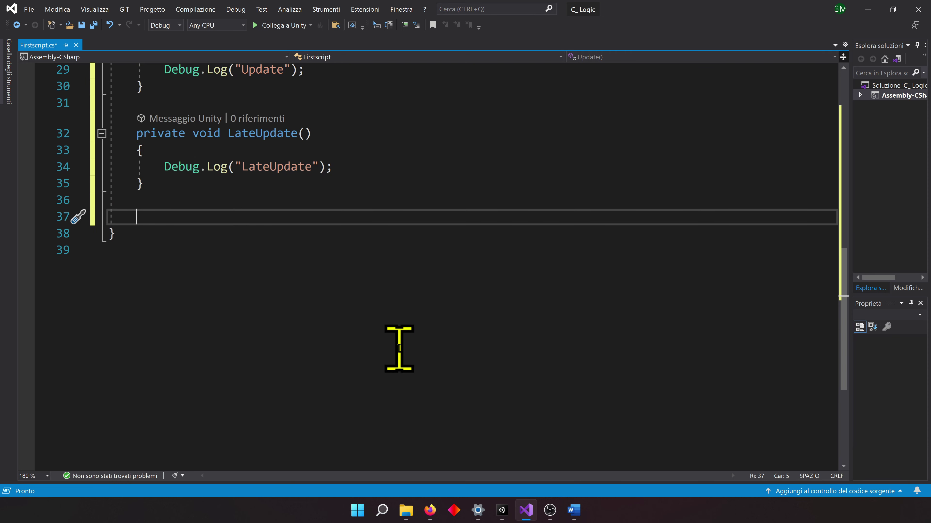
text(voi)
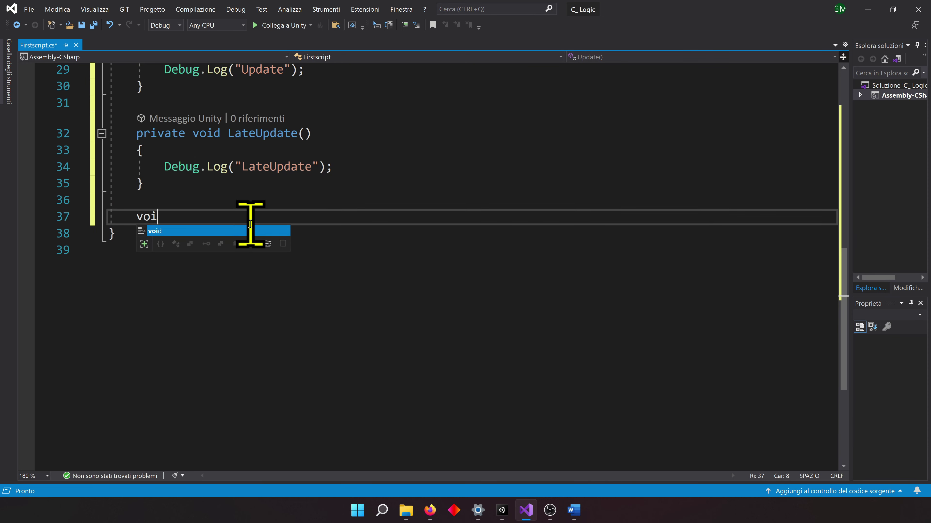
text(d OnD)
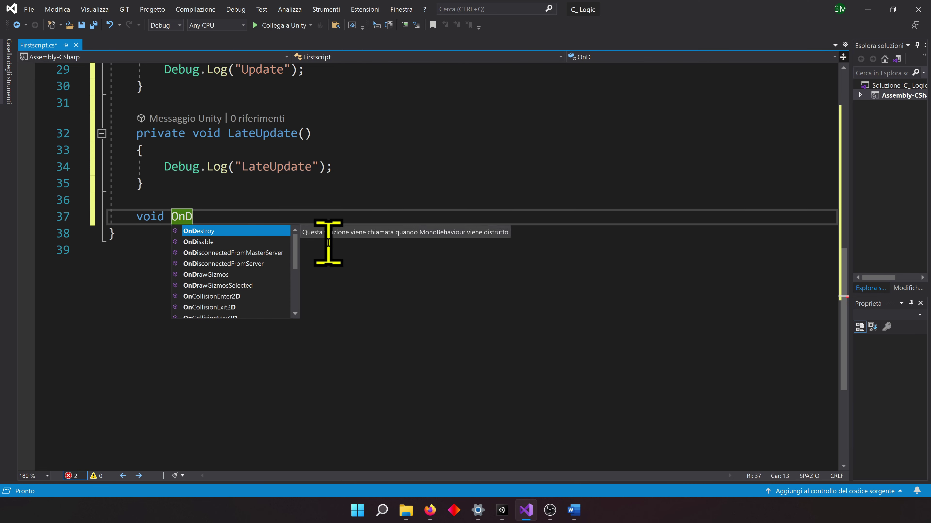
key(Down)
key(Tab)
text(Debug.Log("");)
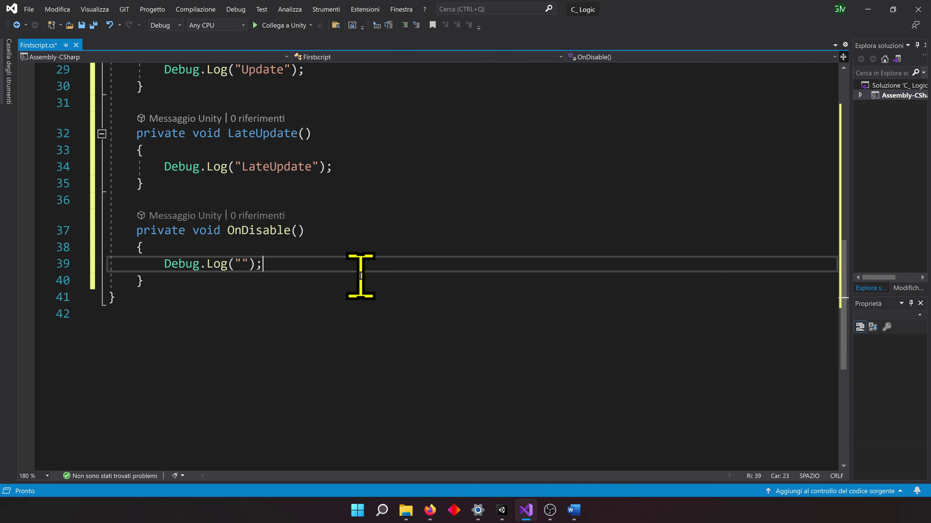
key(Left)
key(Left)
key(Left)
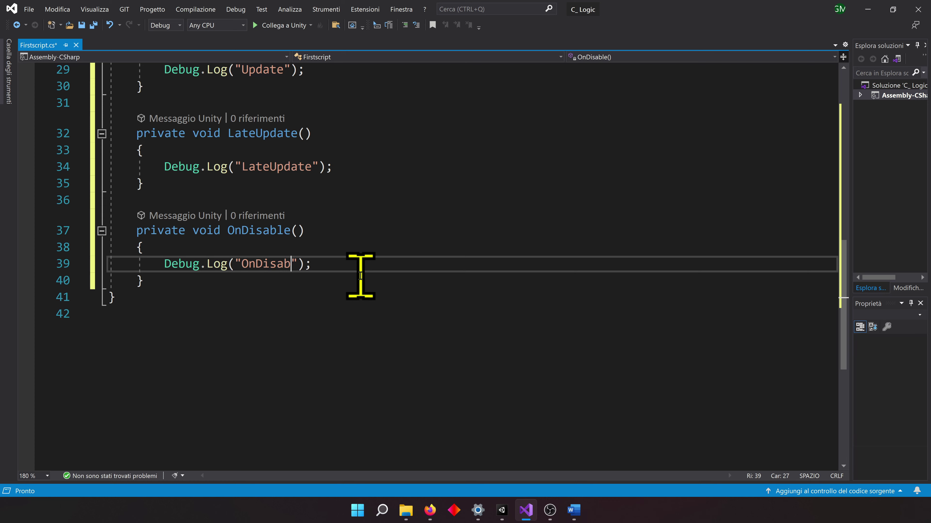
text(le)
click(385, 264)
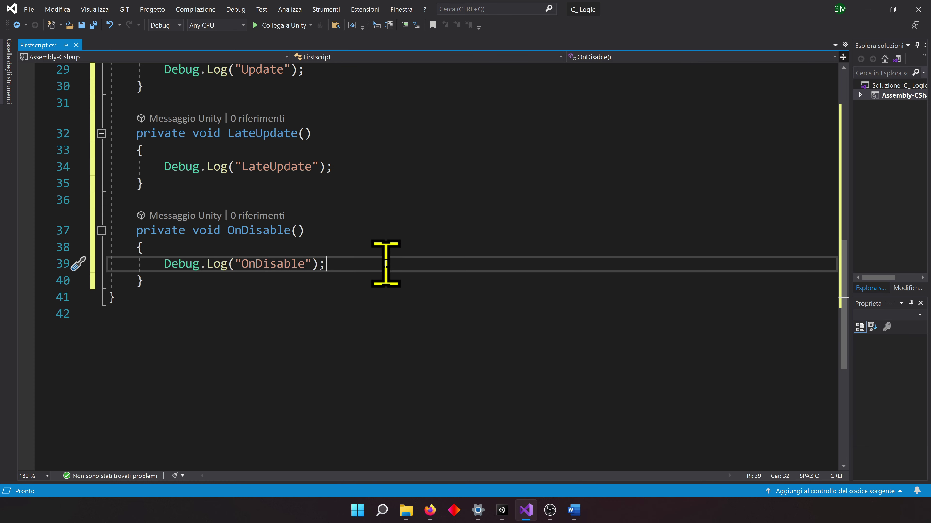
click(369, 278)
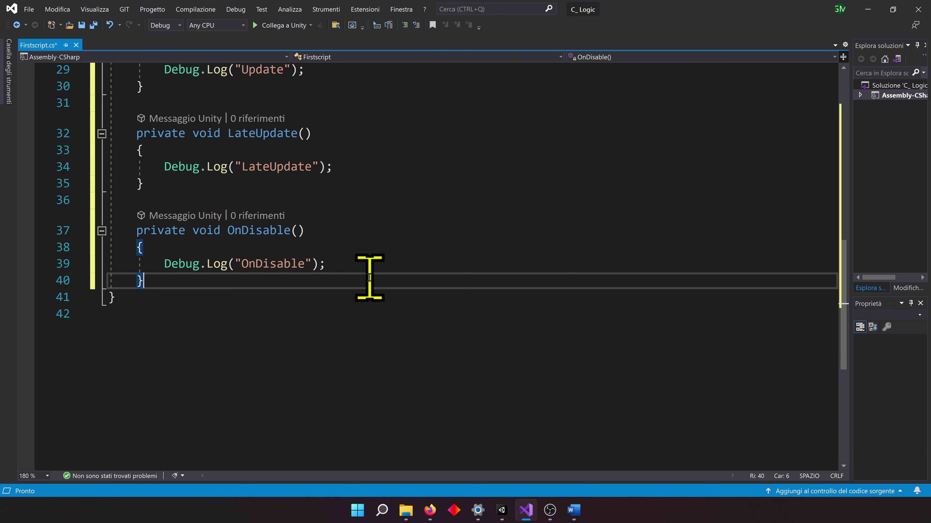
Add an OnDestroy() method below OnDisable with its own Debug.Log call.
key(Return)
key(Return)
text(void On)
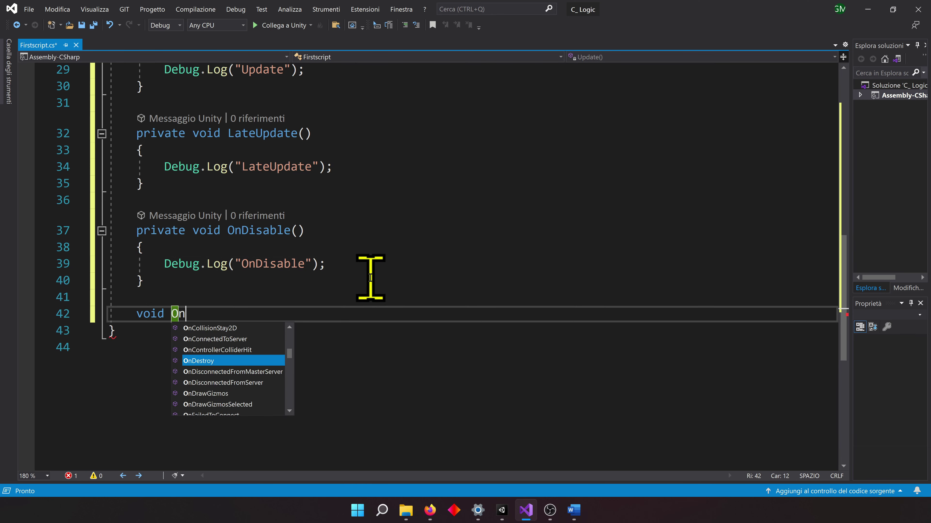
key(Tab)
text(Debug.Log("");)
key(Left)
key(Left)
key(Left)
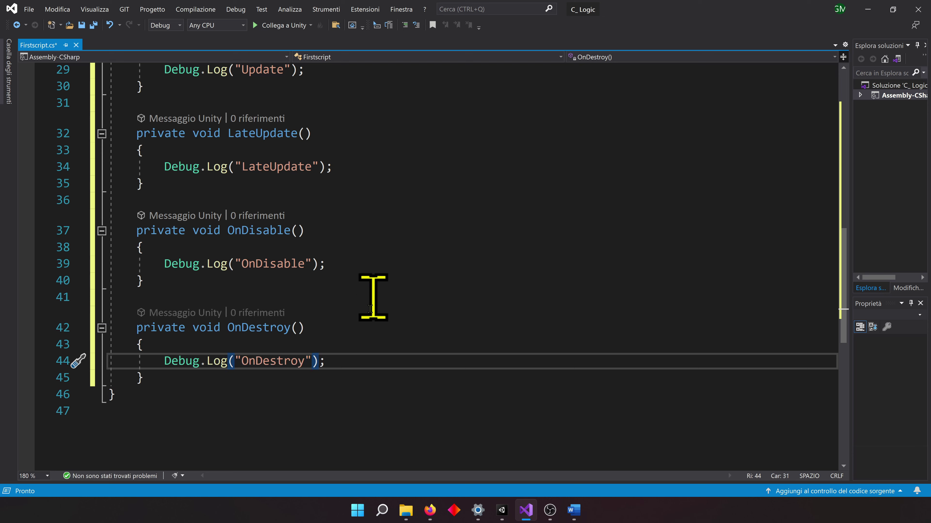
click(365, 353)
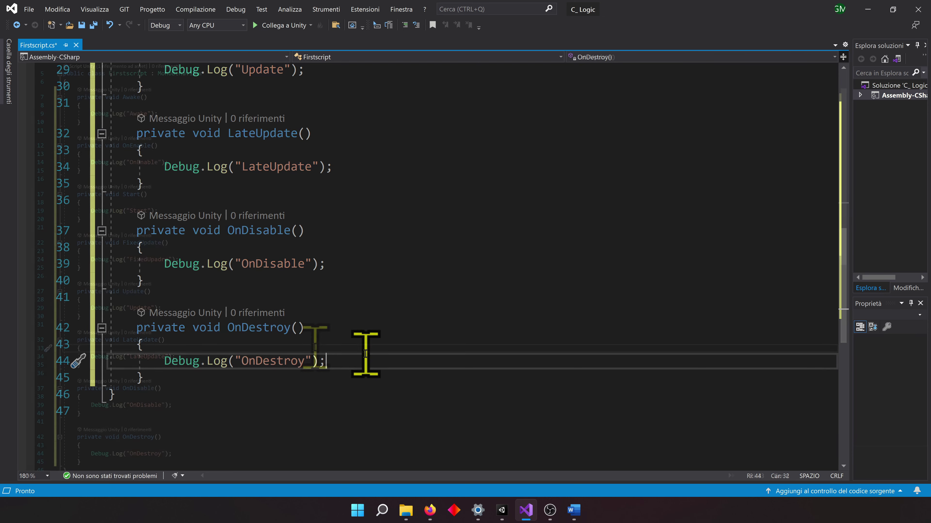
ctrl+scroll(365, 354, down, 7)
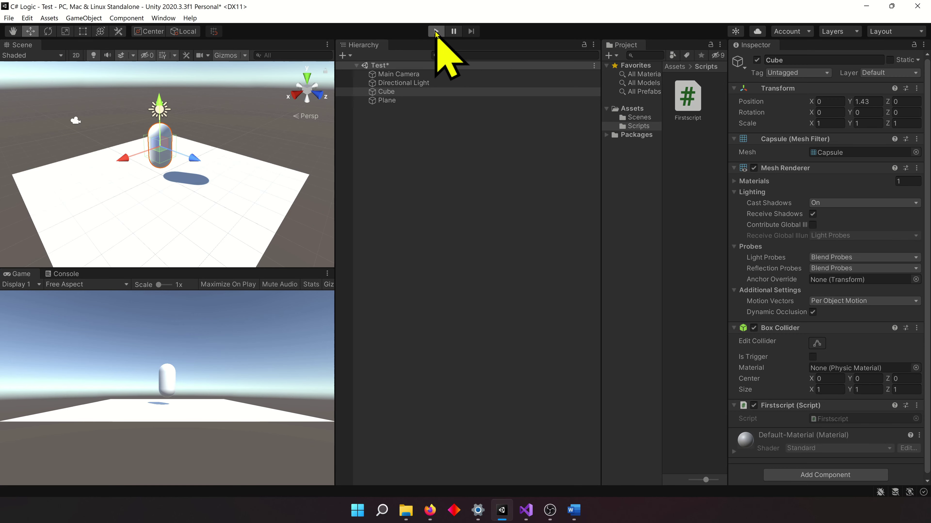
Play the scene and inspect the Awake, OnEnable, Start, FixedUpdate, Update and LateUpdate Console entries.
click(436, 32)
click(66, 274)
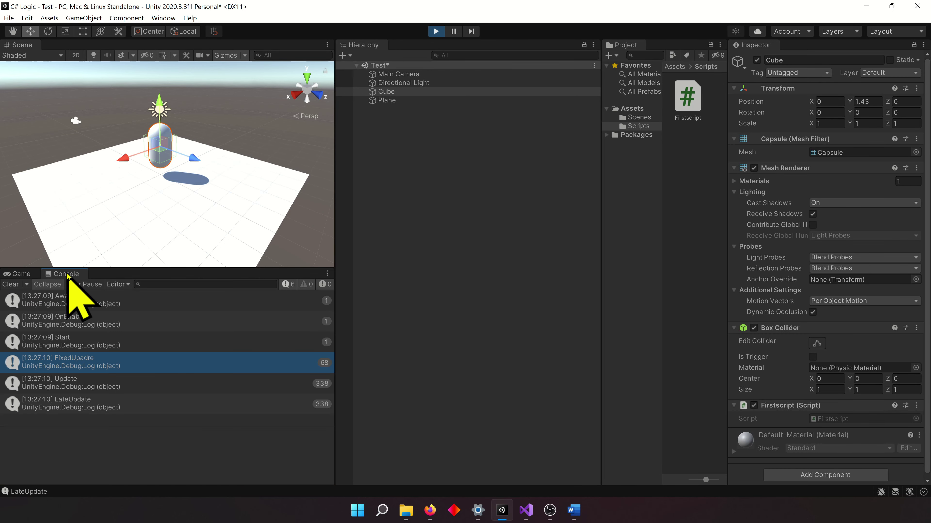
click(196, 300)
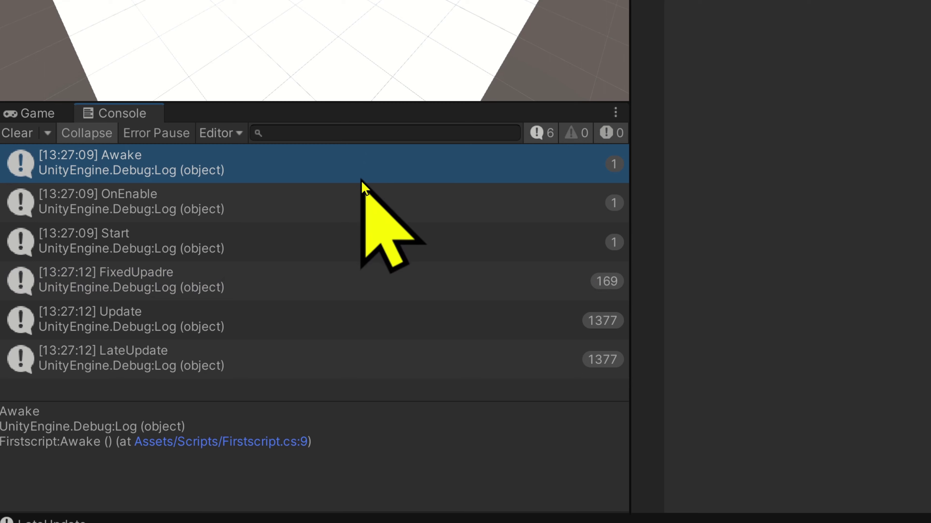
click(358, 204)
click(343, 240)
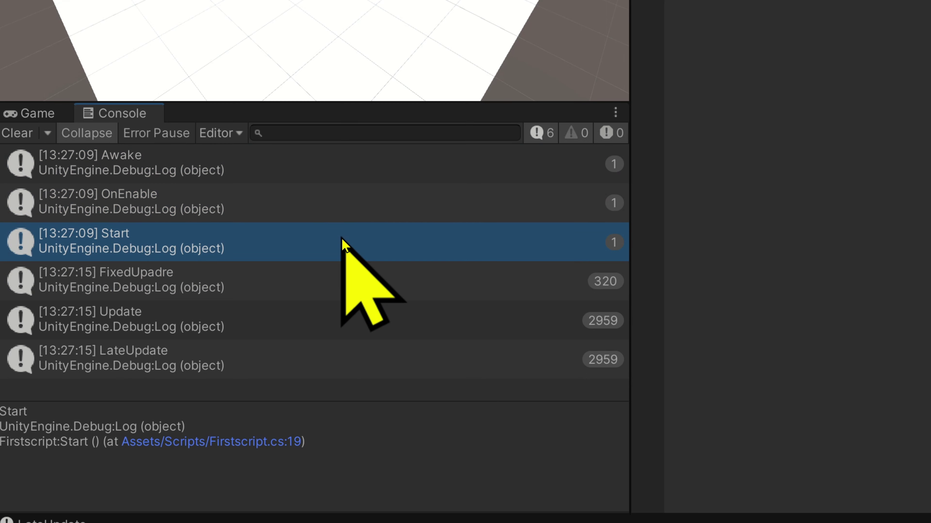
click(321, 278)
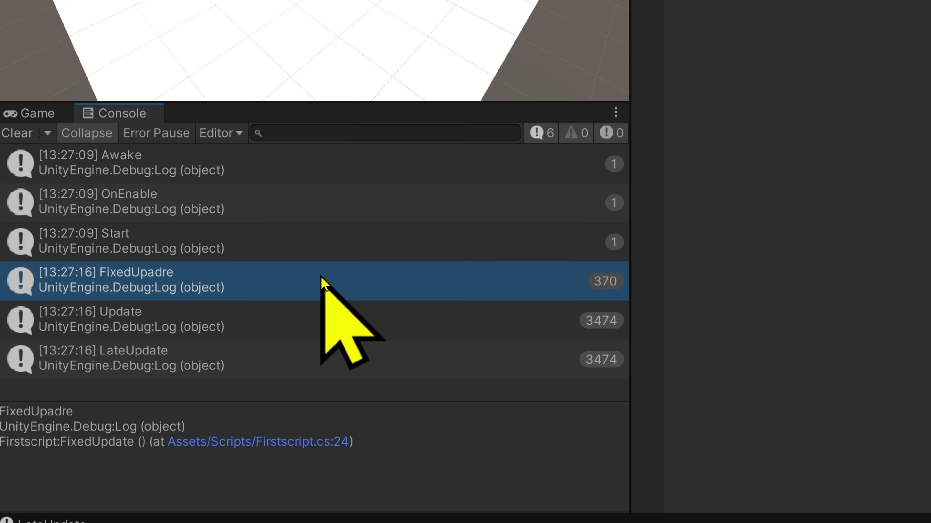
click(310, 311)
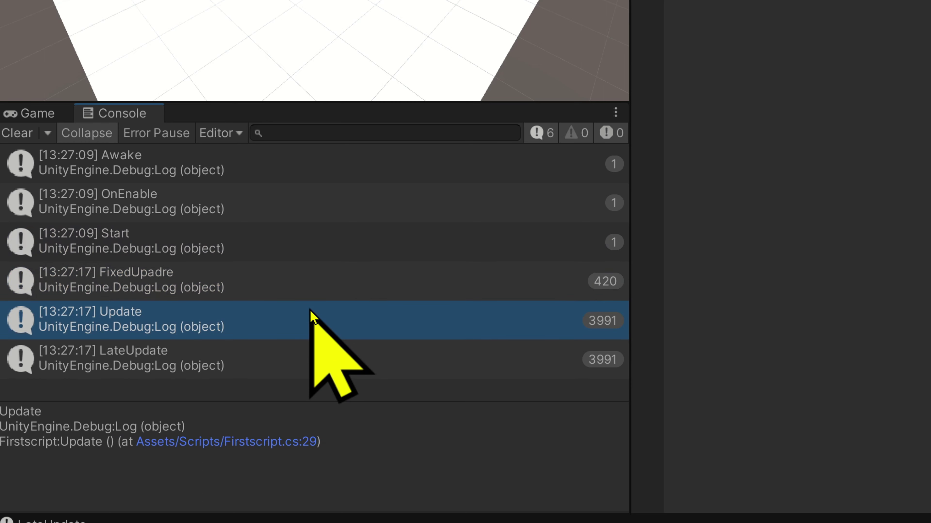
click(309, 348)
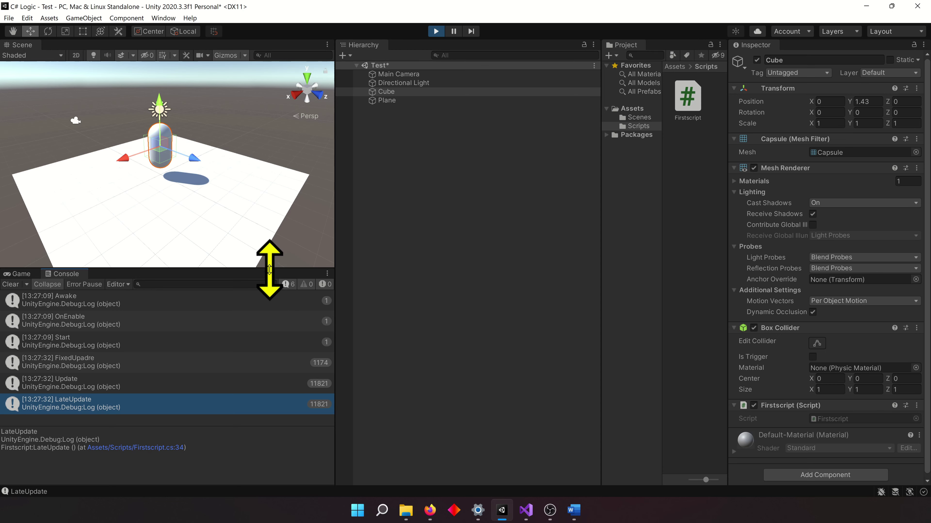
Enlarge the Console, deactivate the Cube in the Inspector, and inspect the new OnDisable entry.
drag(264, 270, 264, 198)
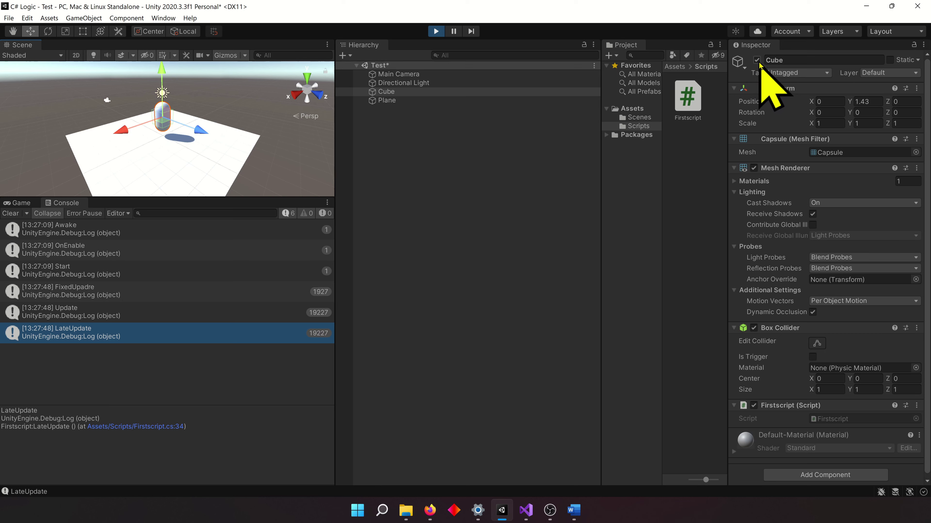
click(758, 61)
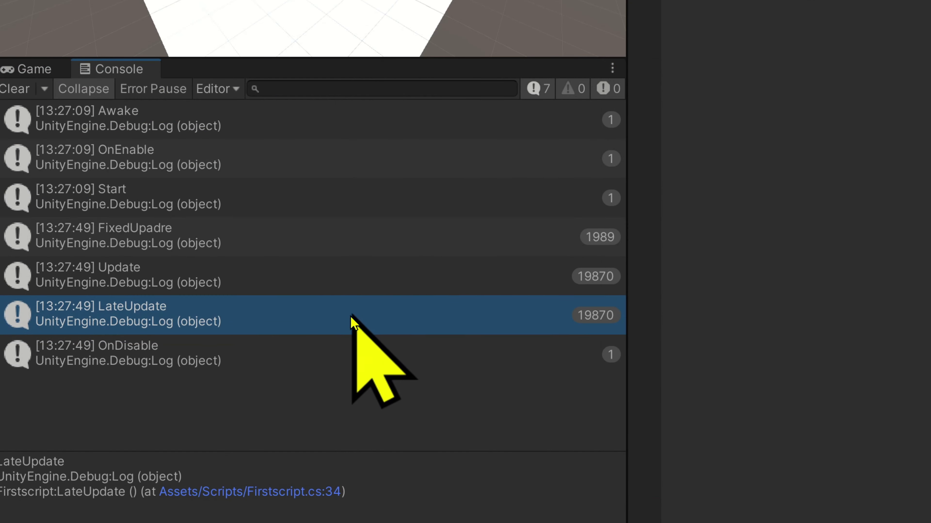
click(251, 350)
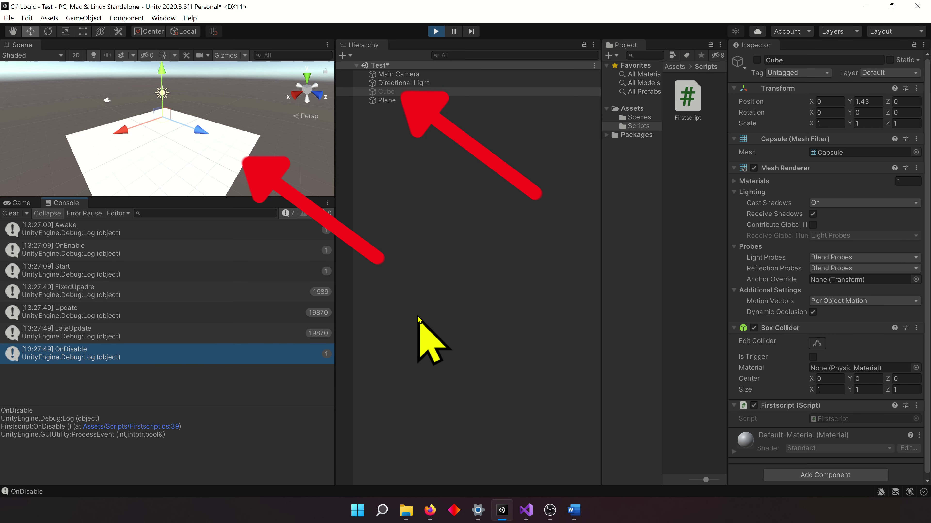
Reactivate the Cube and compare the latest OnEnable log with the first one.
click(757, 59)
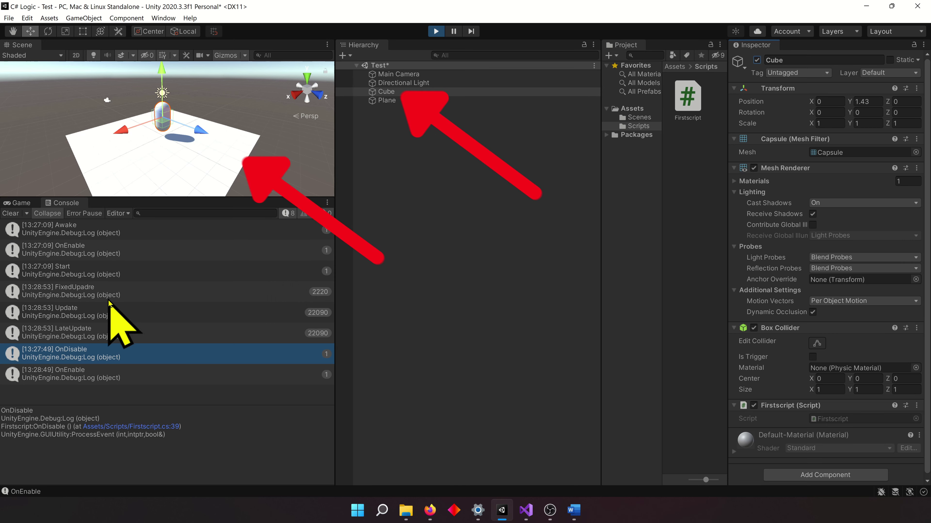
click(141, 374)
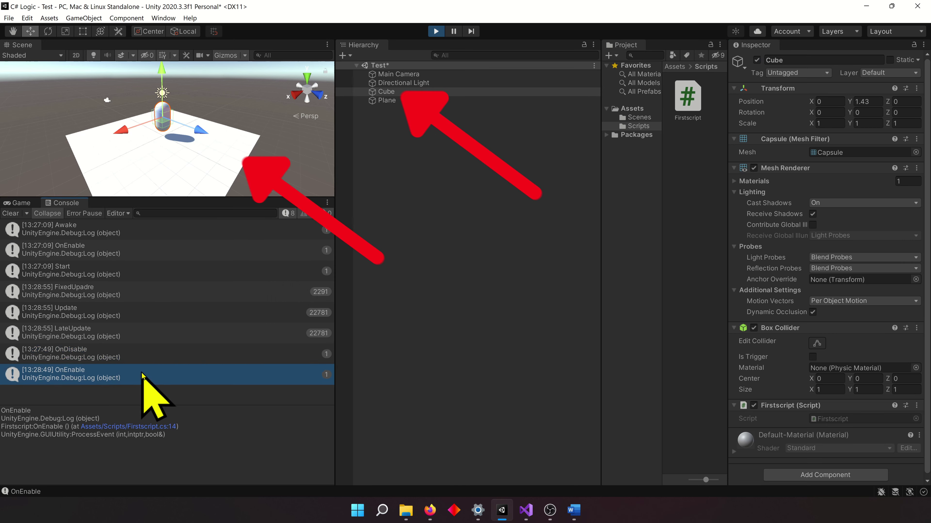
click(138, 250)
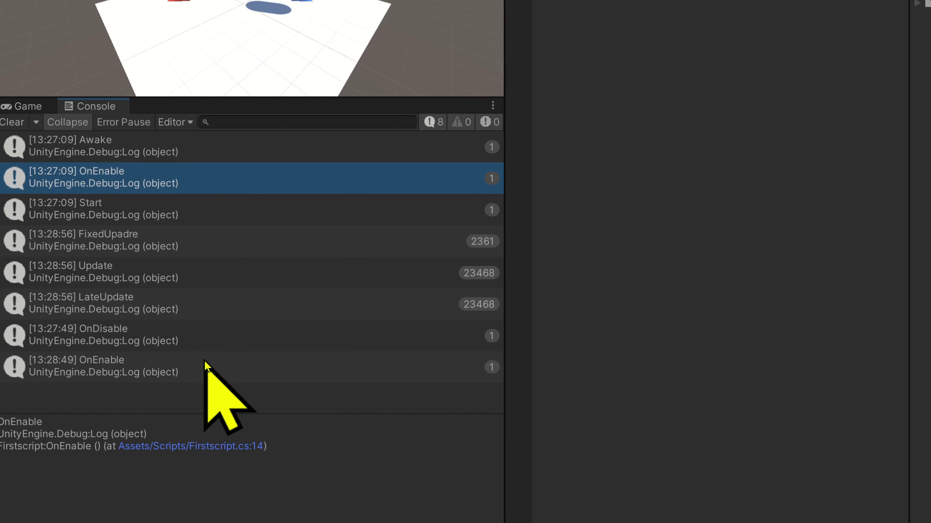
click(135, 372)
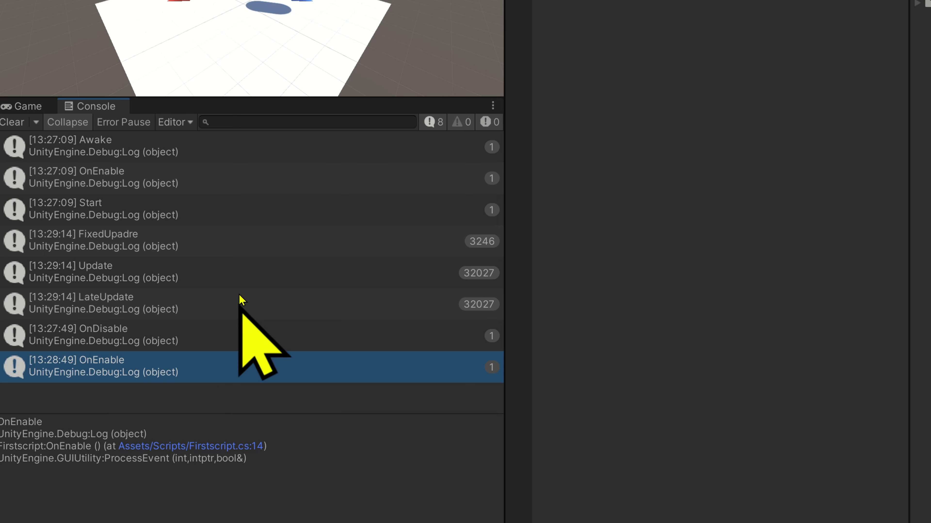
click(240, 171)
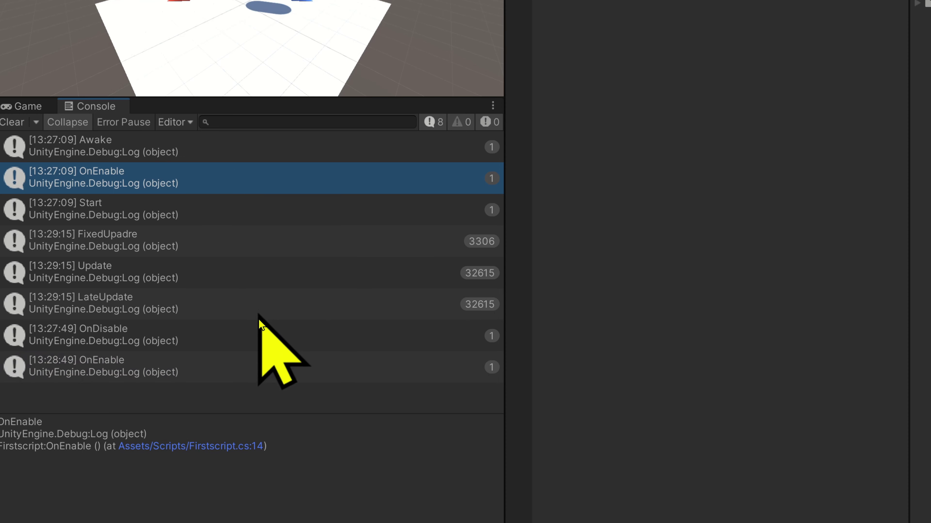
click(257, 359)
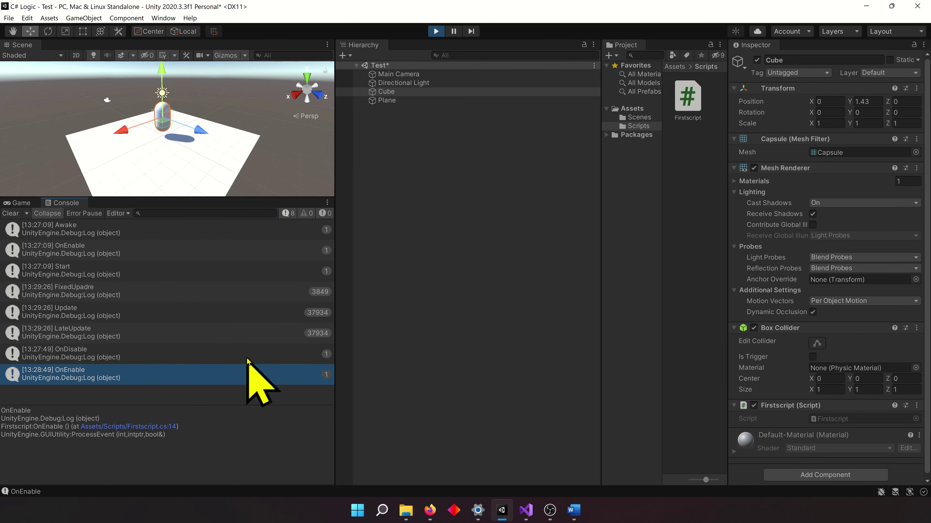
Toggle the Cube off and on repeatedly, then inspect the OnDisable and OnEnable entries.
click(757, 60)
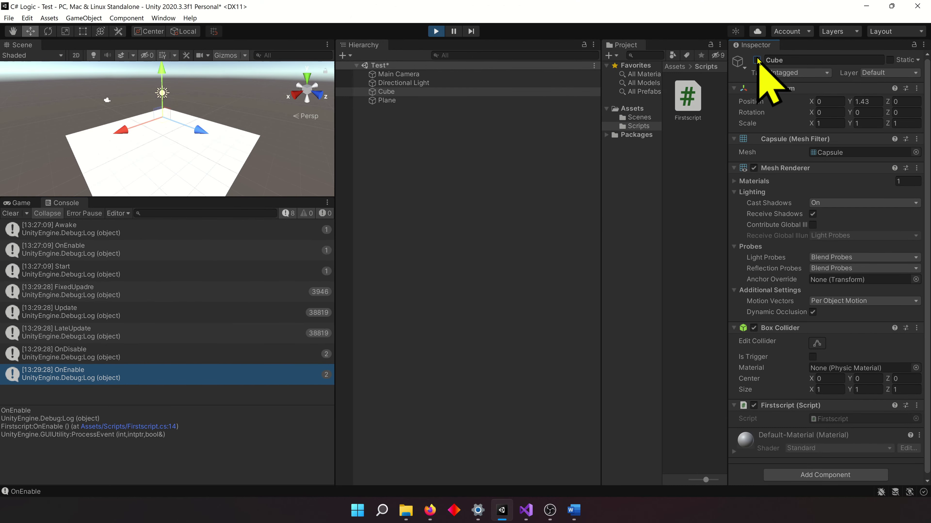
double_click(757, 60)
double_click(757, 60)
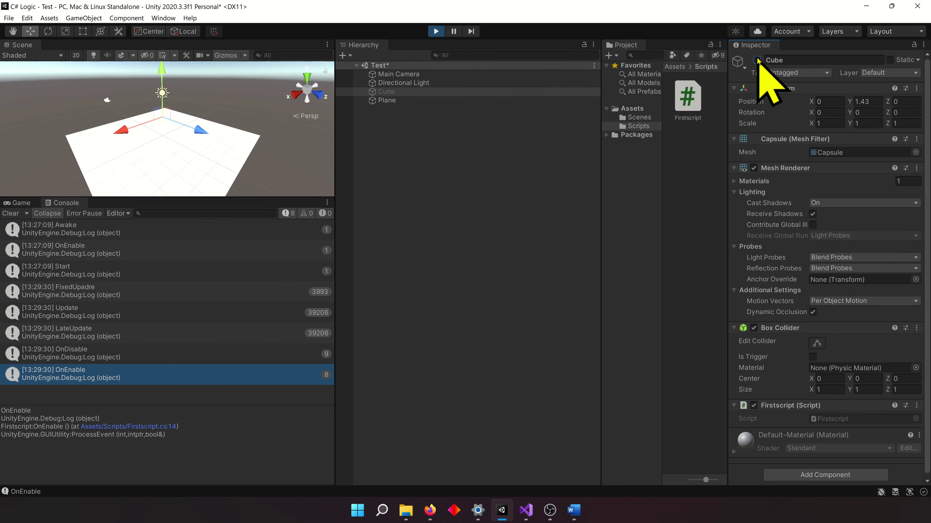
click(757, 60)
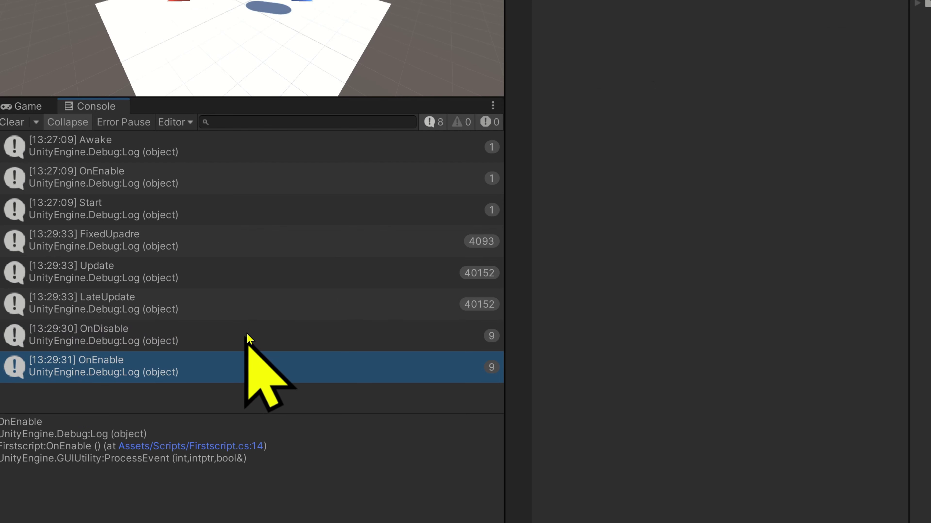
click(453, 333)
click(453, 365)
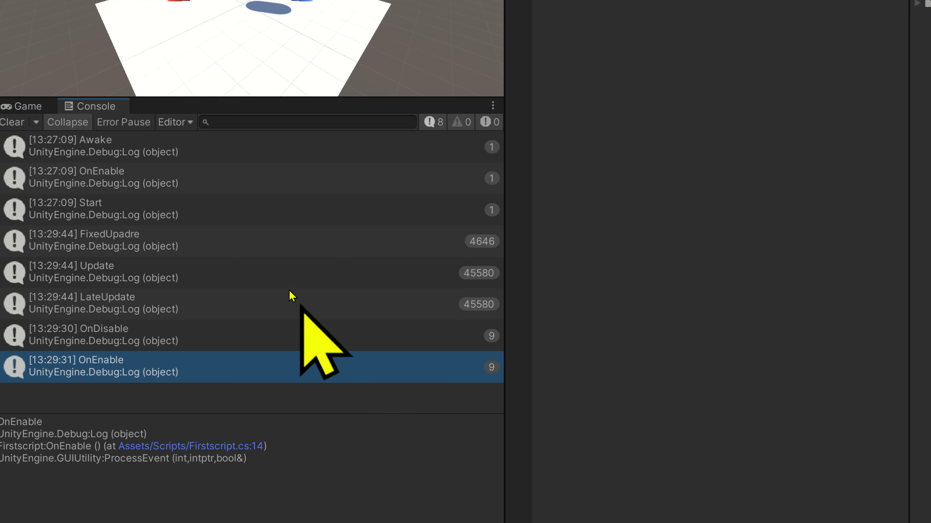
Inspect the Awake and Start Console entries, which stay at a single call.
click(239, 122)
click(237, 140)
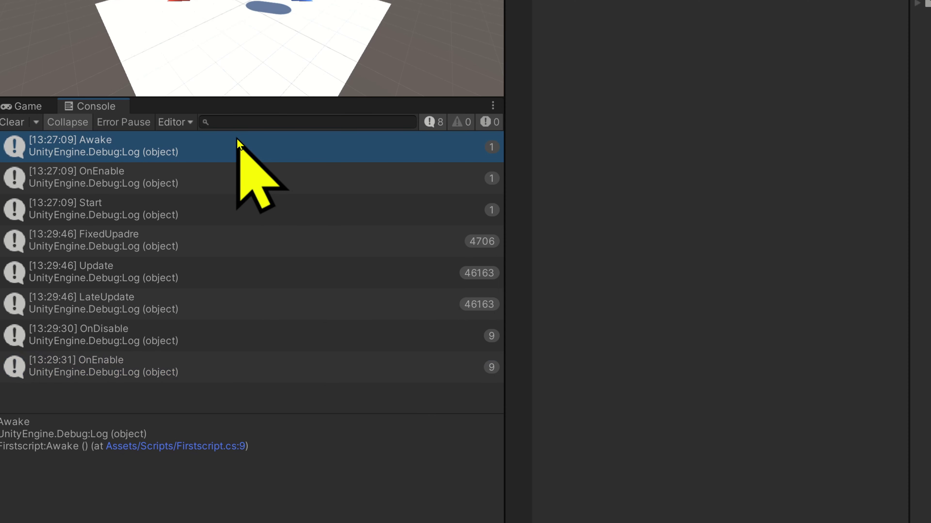
click(220, 206)
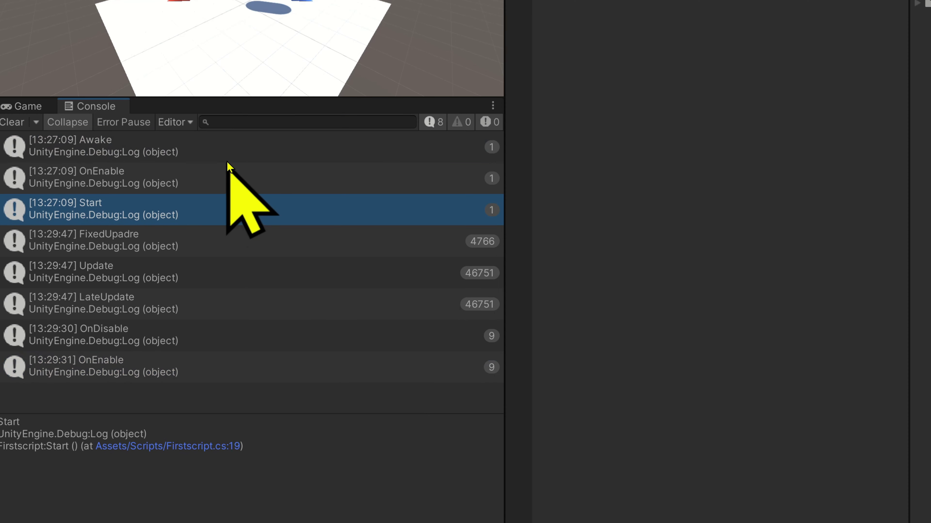
click(227, 150)
click(223, 201)
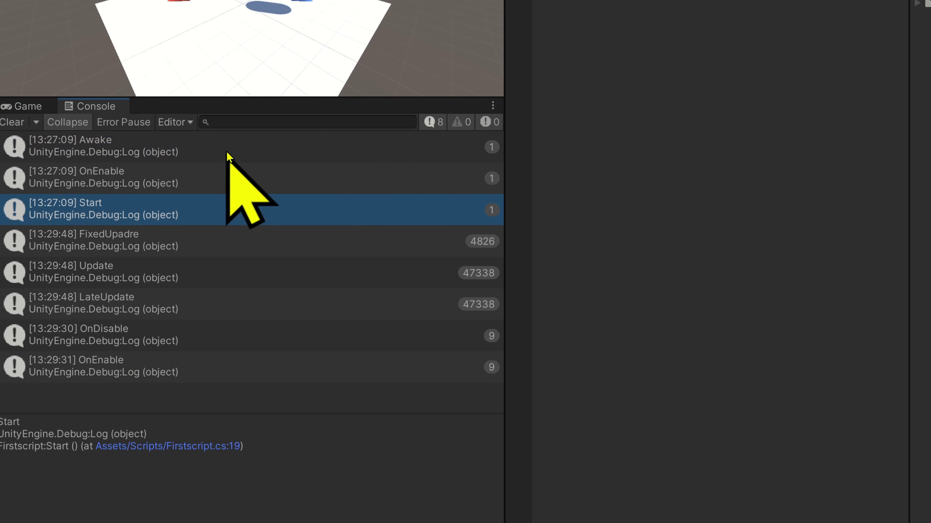
click(226, 149)
click(211, 199)
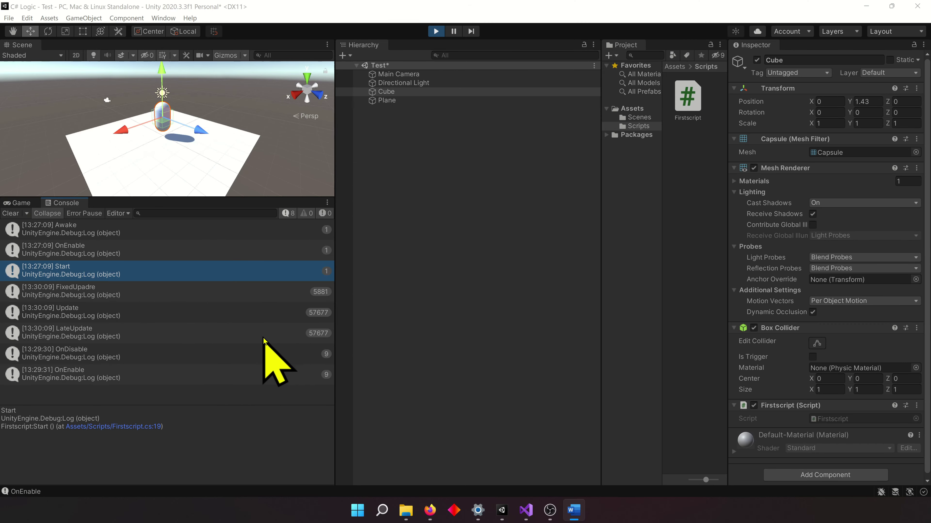
Delete the Cube from the Hierarchy during play and inspect the resulting OnDestroy and OnDisable logs.
click(401, 93)
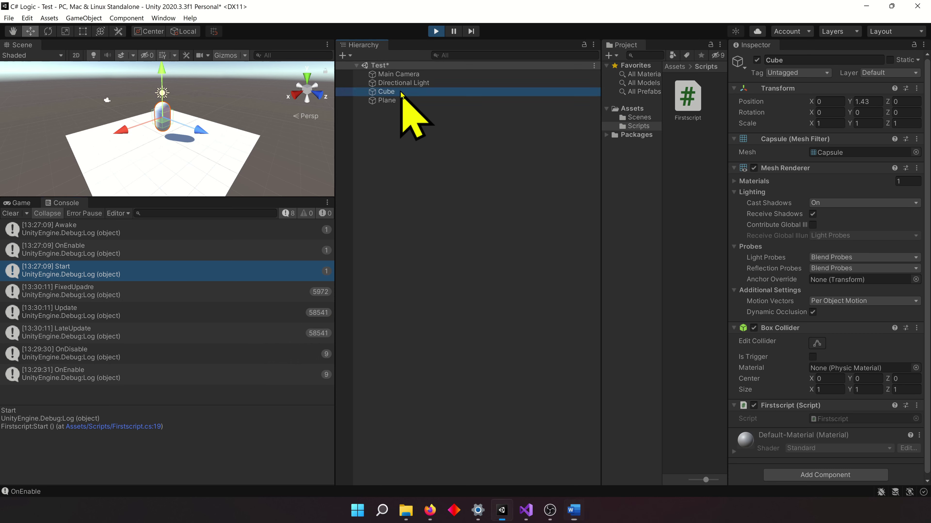
right_click(400, 93)
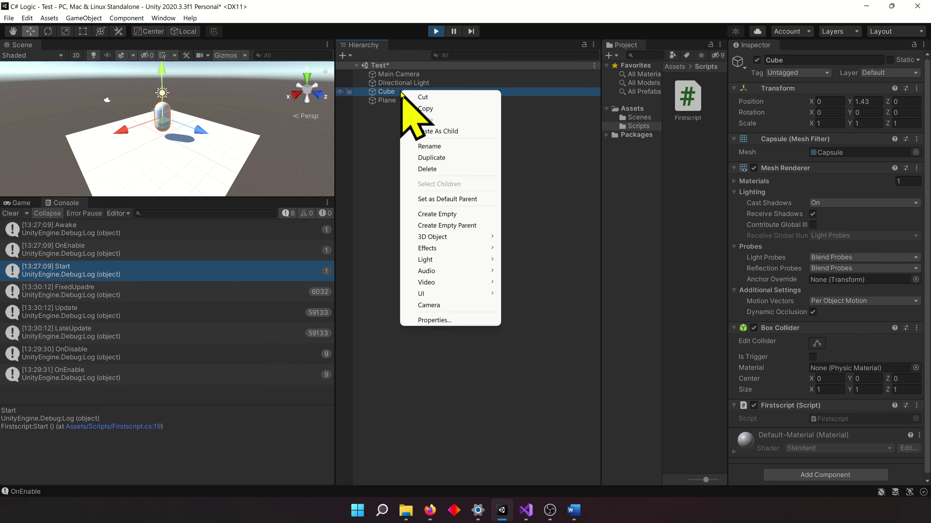
click(446, 170)
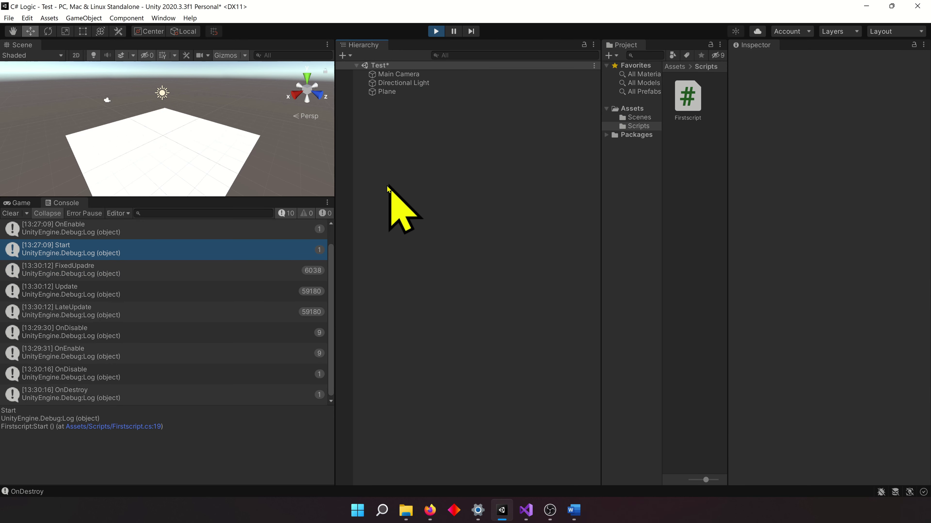
scroll(231, 336, down, 1)
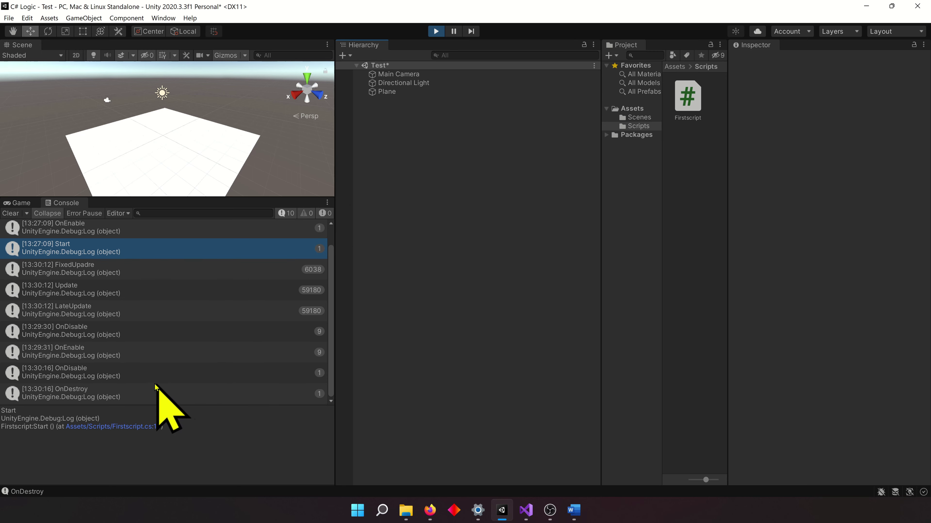
click(127, 388)
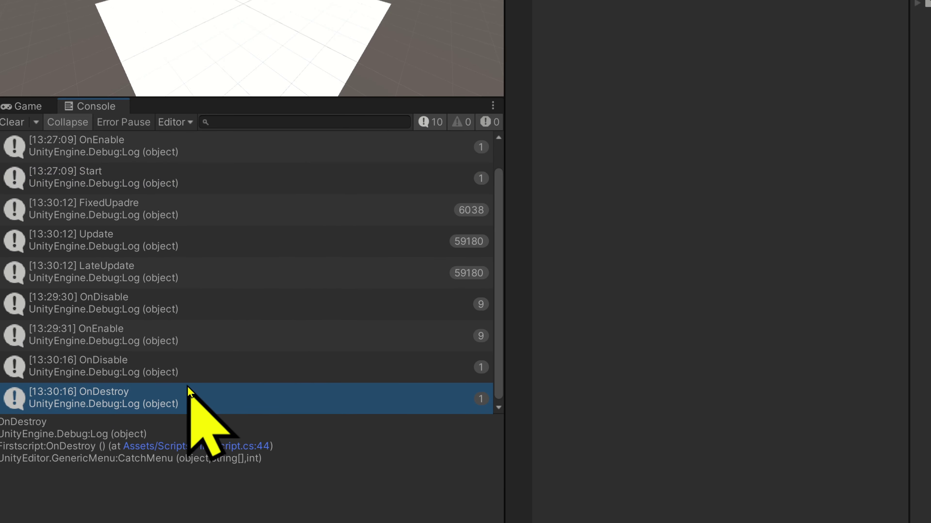
click(235, 368)
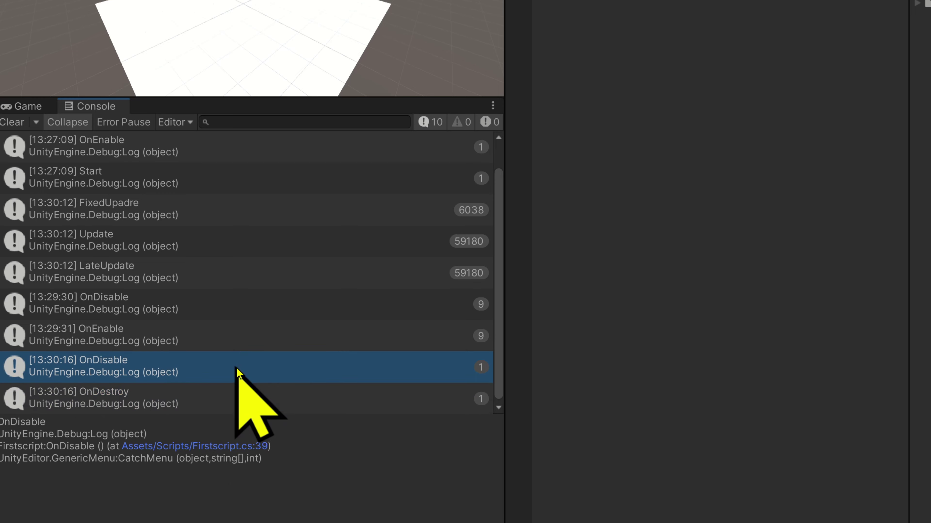
click(237, 391)
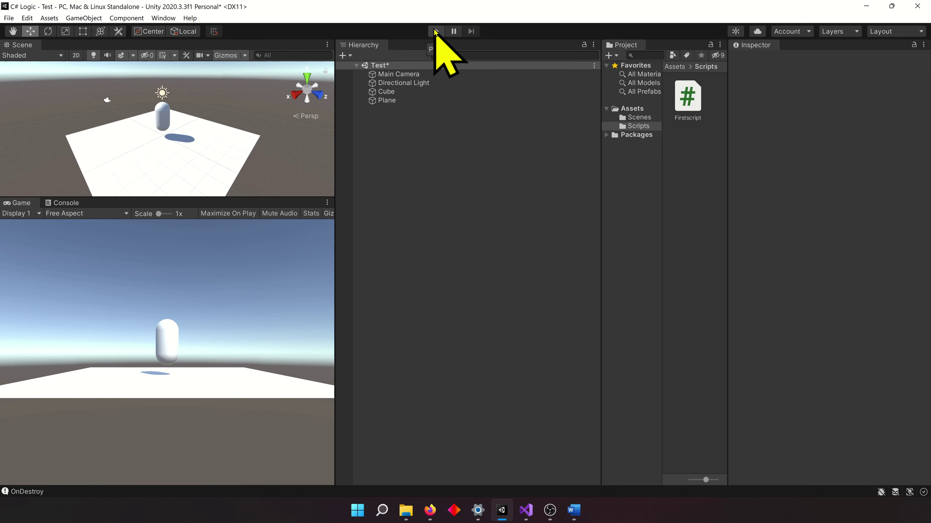
Start a new play run with the Console visible and delete the Cube from the Hierarchy.
click(435, 31)
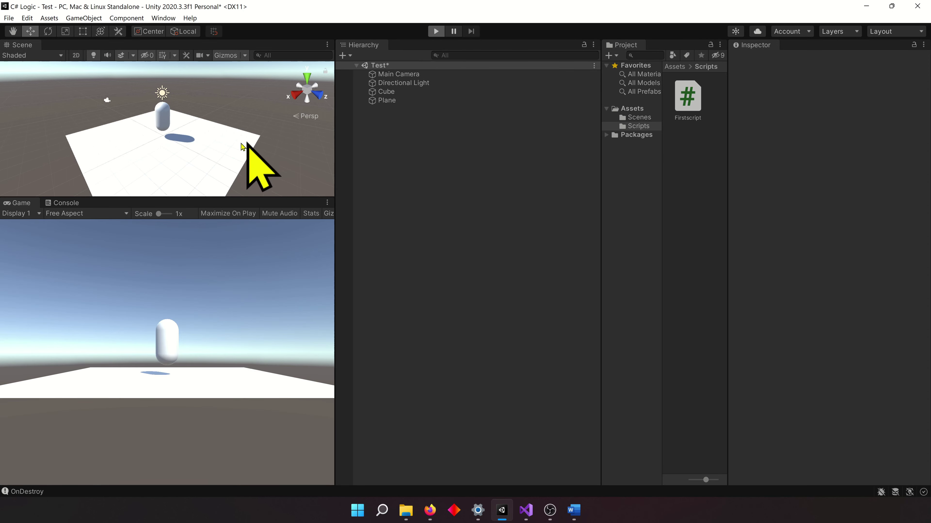
click(70, 204)
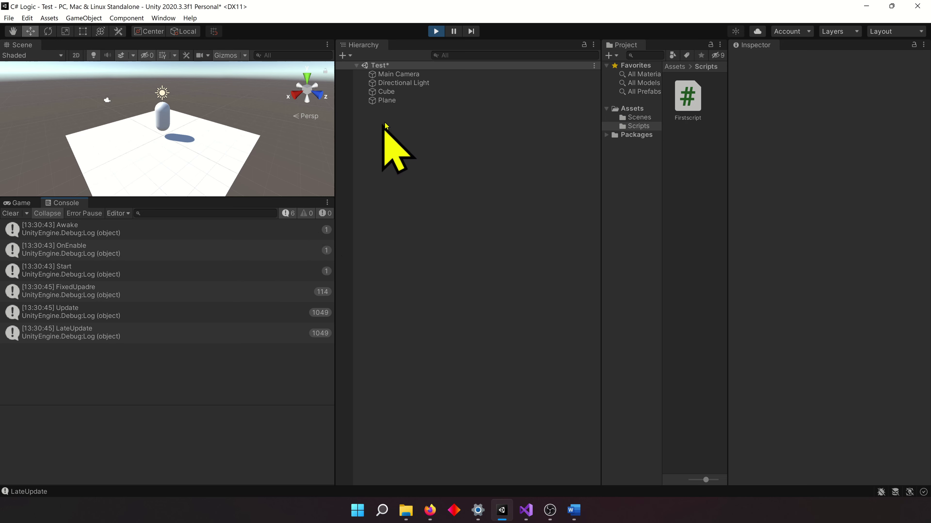
click(416, 92)
right_click(416, 93)
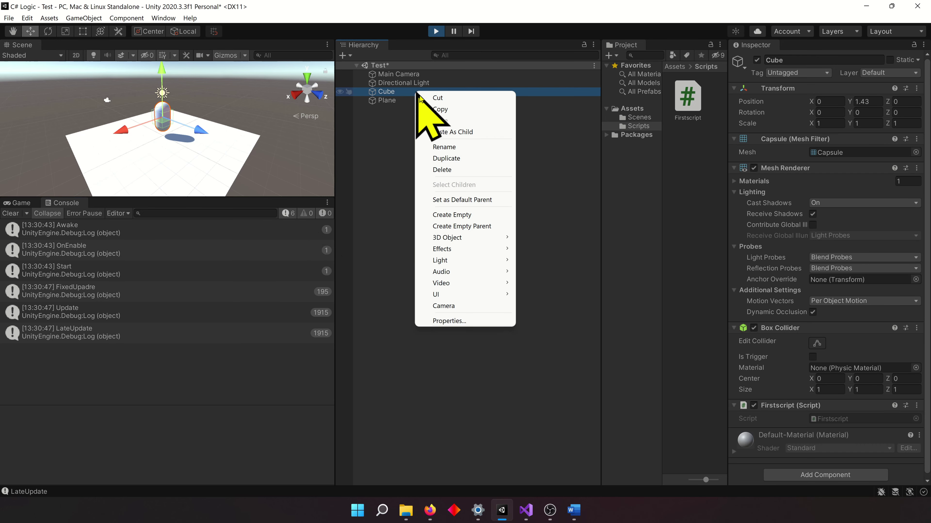
click(449, 171)
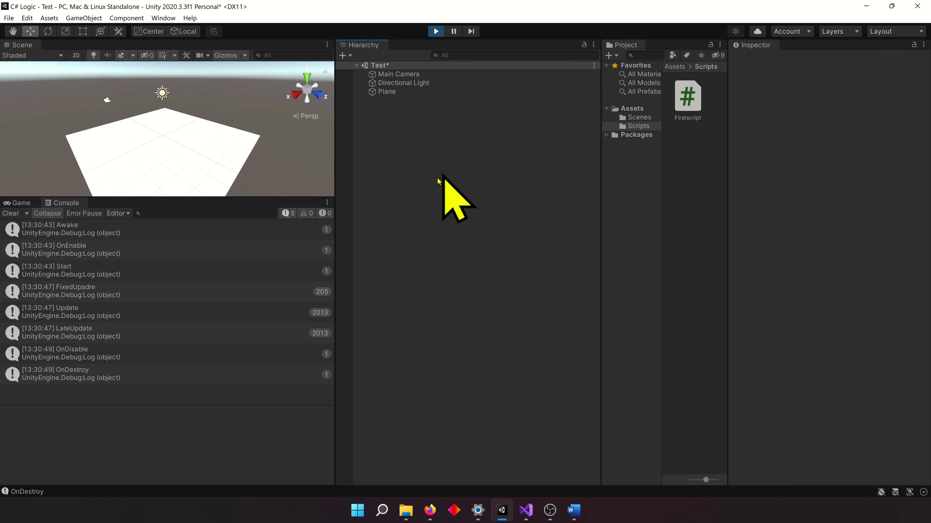
Inspect the new OnDisable and OnDestroy Console entries and their stack traces.
click(180, 352)
click(169, 376)
click(168, 358)
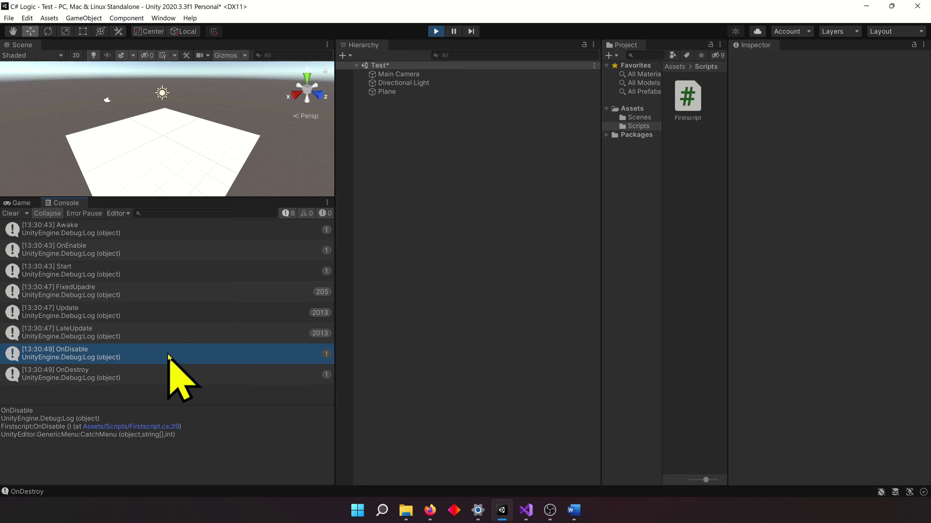
click(164, 376)
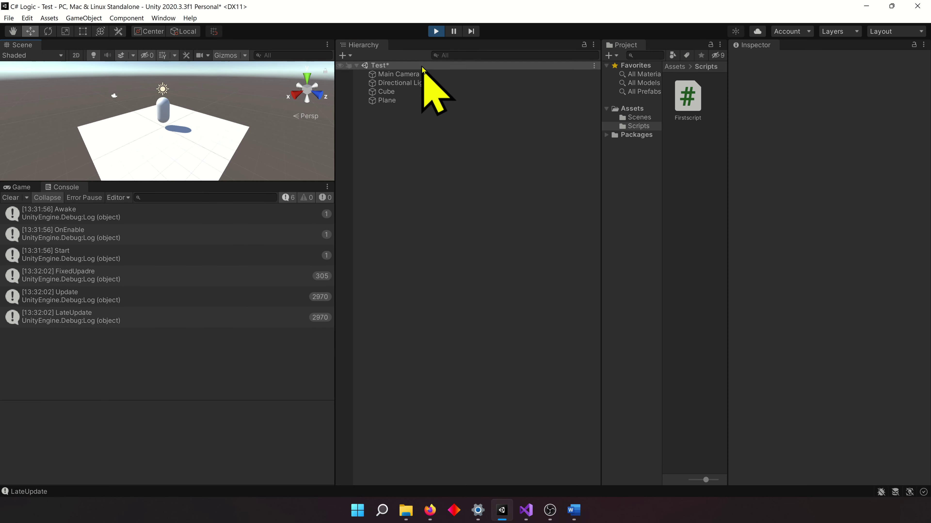
Stop play mode, dock the Console beside the Scene view, and enlarge it to show all log rows.
click(434, 32)
drag(66, 186, 60, 49)
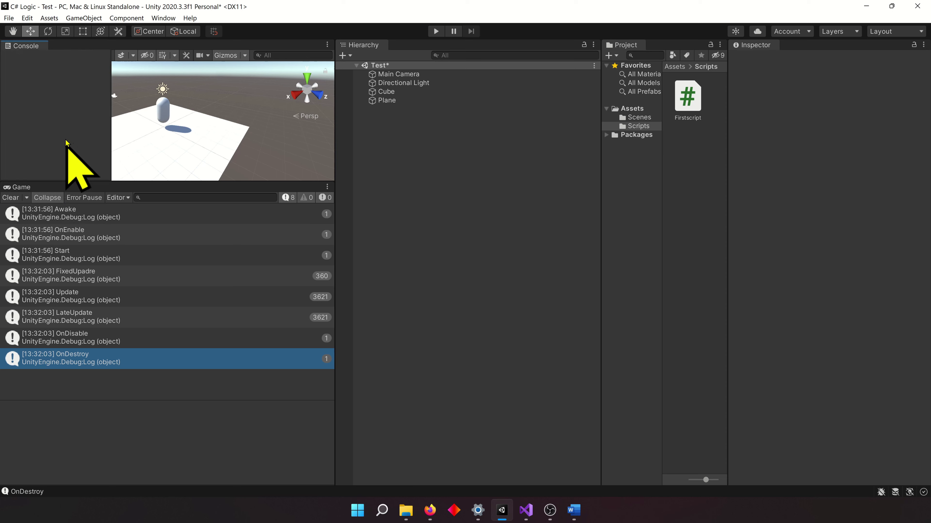
drag(131, 182, 132, 330)
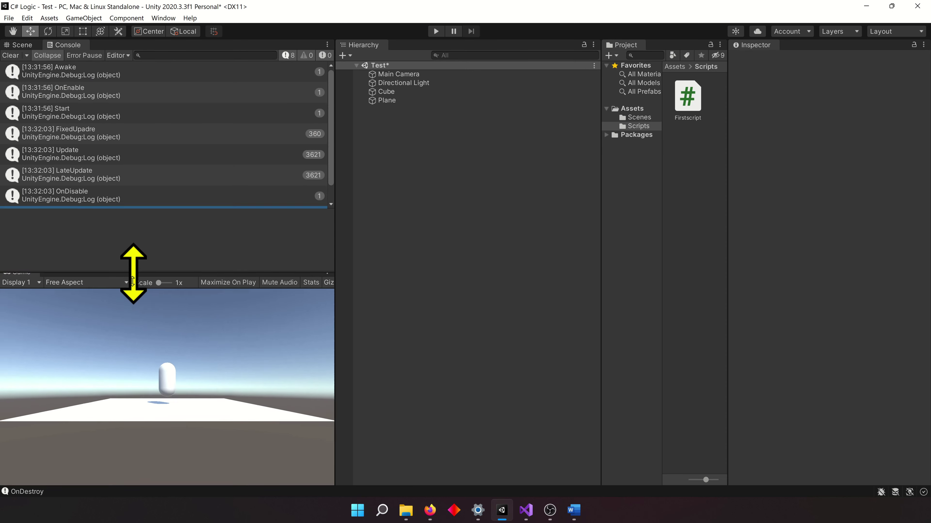
Clear the Console, run a brief play session, and inspect the OnDestroy log's stack trace.
click(10, 55)
click(436, 31)
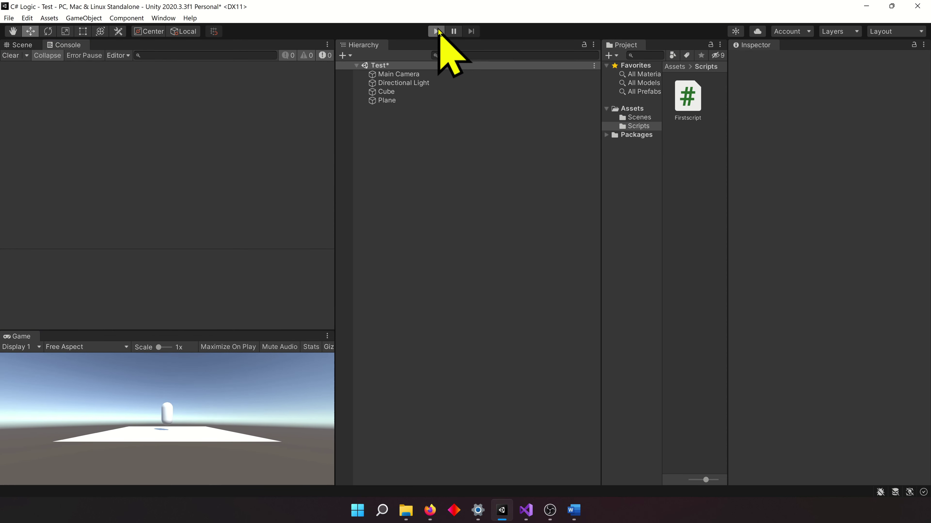
click(439, 32)
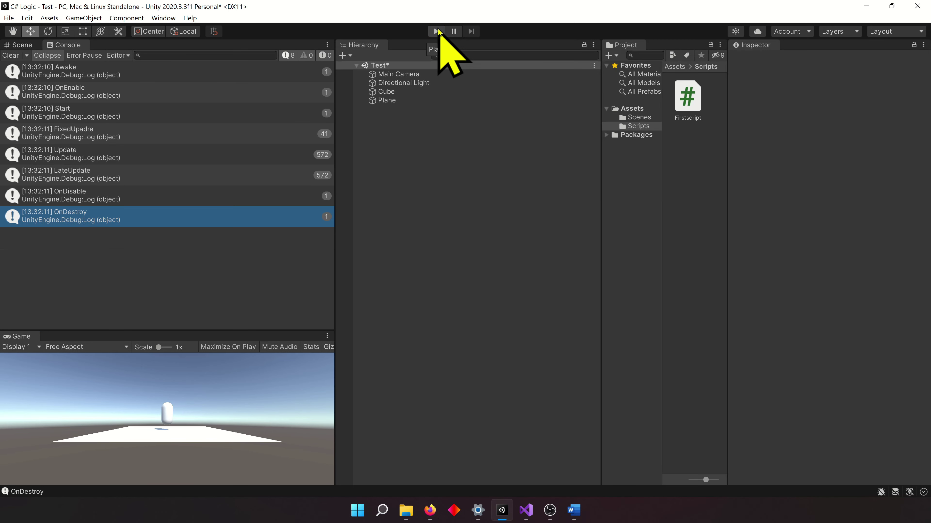
click(218, 201)
key(Down)
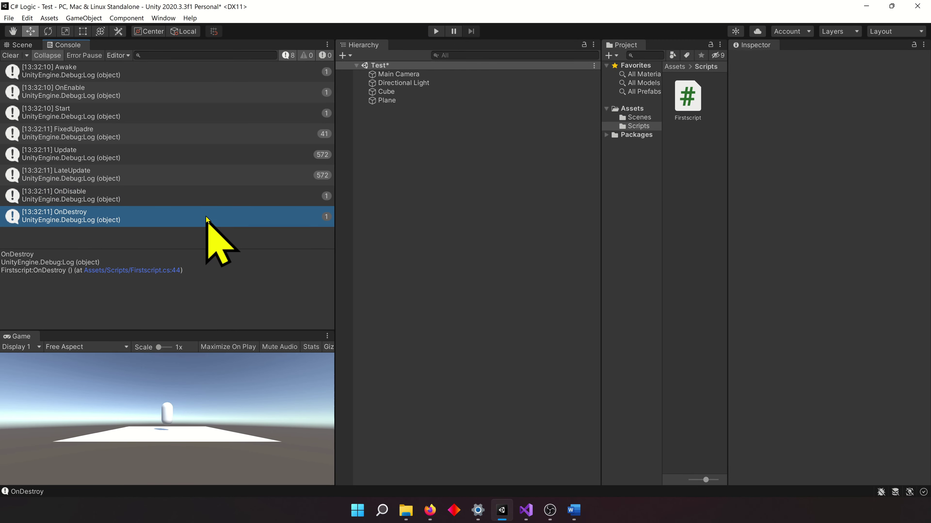
key(Up)
key(Down)
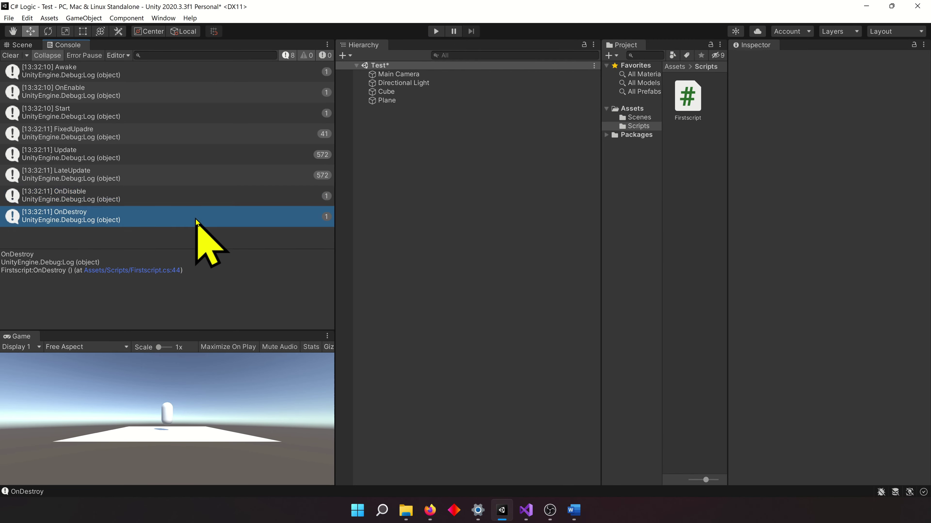
key(Up)
key(Down)
key(Up)
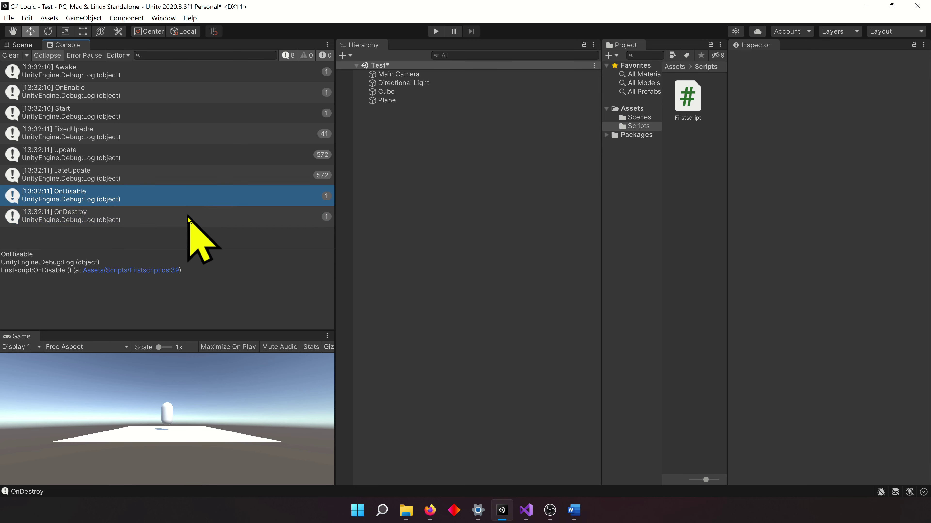
key(Down)
key(Up)
key(Down)
key(Up)
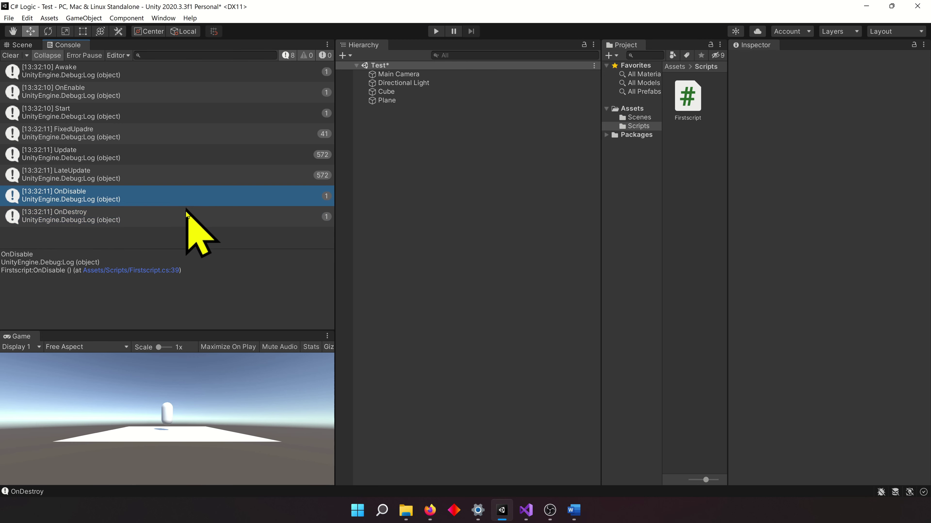
key(Down)
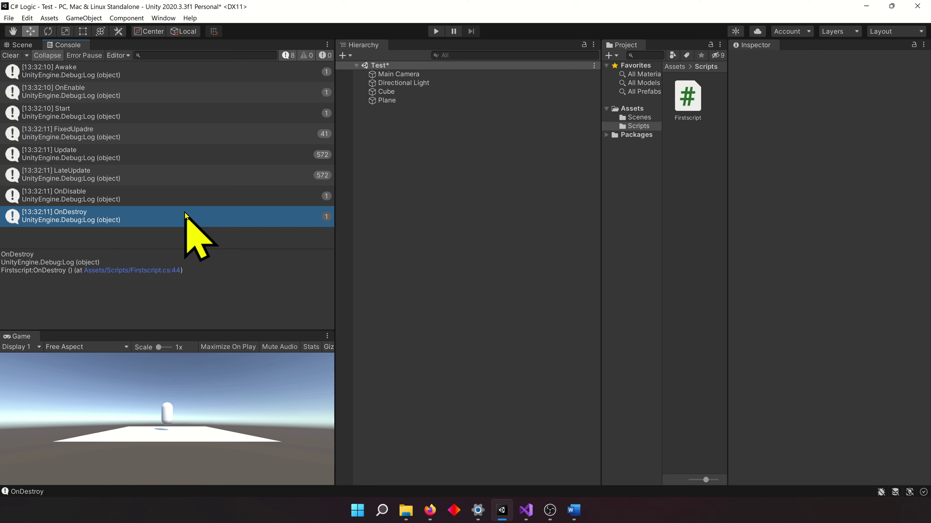
key(Up)
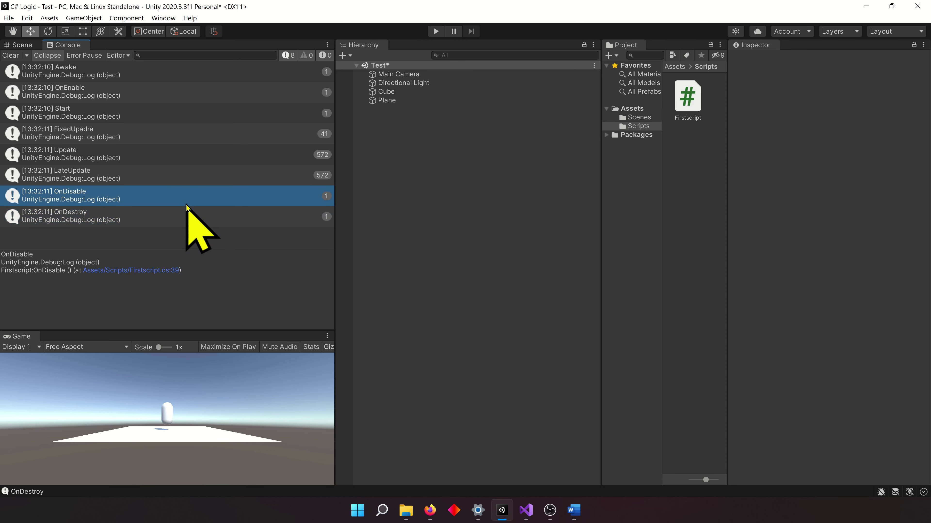
key(Down)
key(Up)
key(Down)
key(Up)
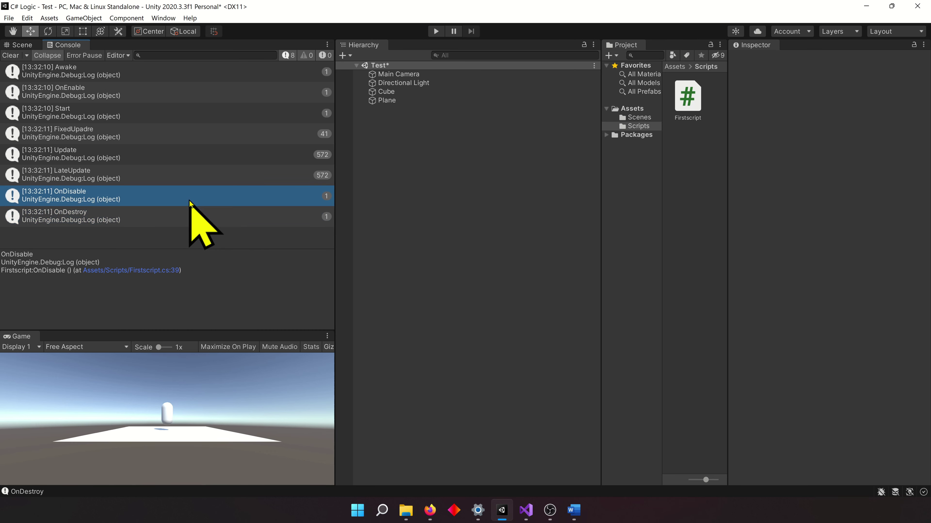
key(Down)
key(Up)
key(Down)
click(191, 200)
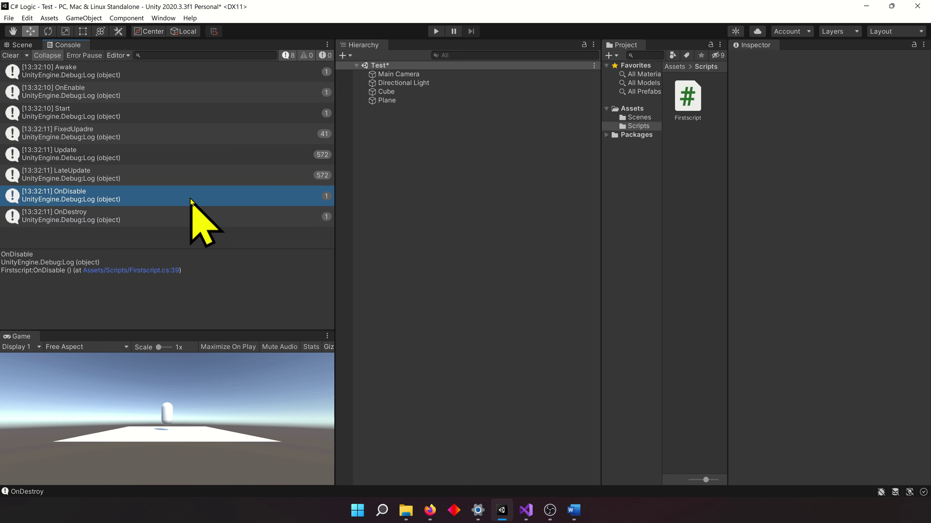